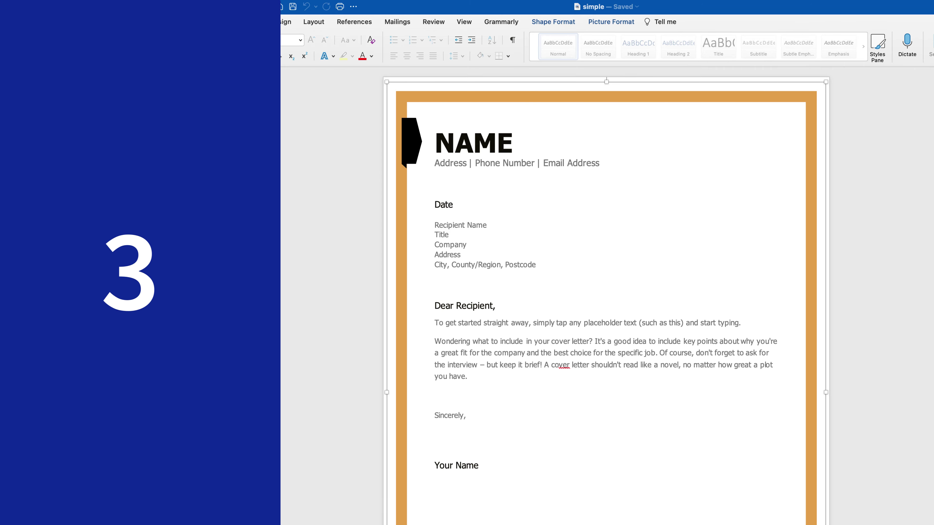
Open canva.com and scroll past the Free, Pro and Enterprise plans to the home page.
left_click(474, 143)
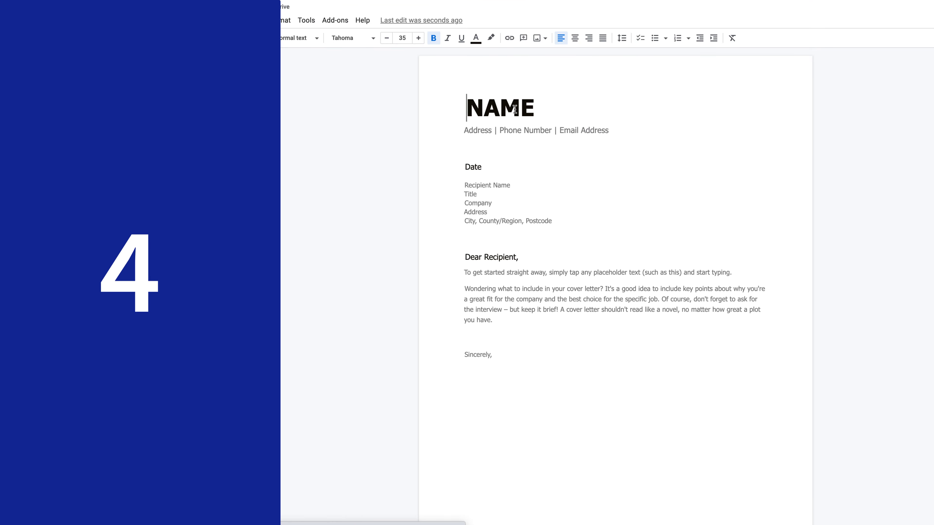
double_click(515, 109)
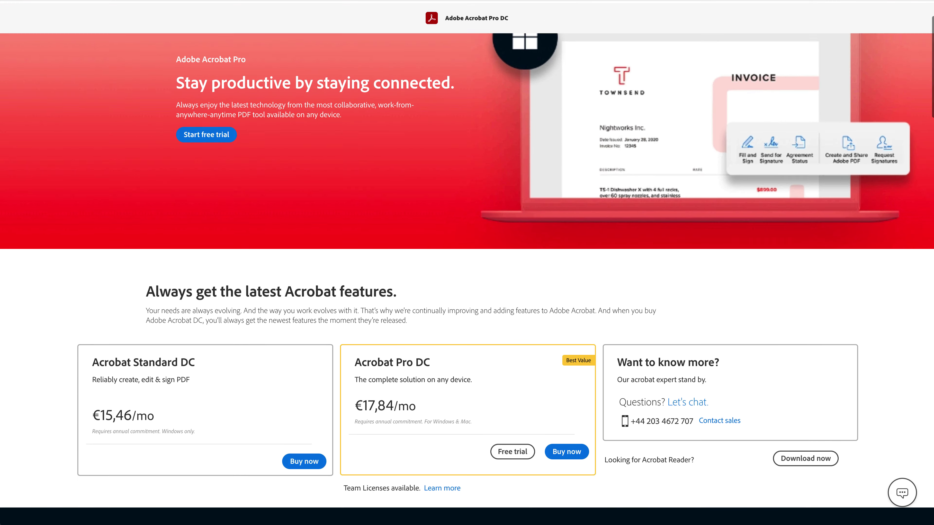
scroll(467, 275, "down", 3)
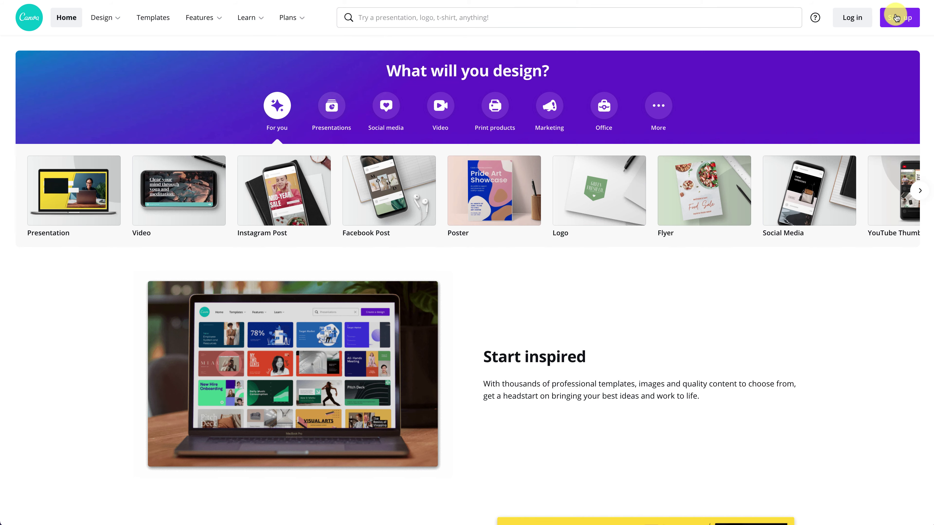
Sign up for a free Canva account by email and import simple.pdf as a design.
left_click(896, 16)
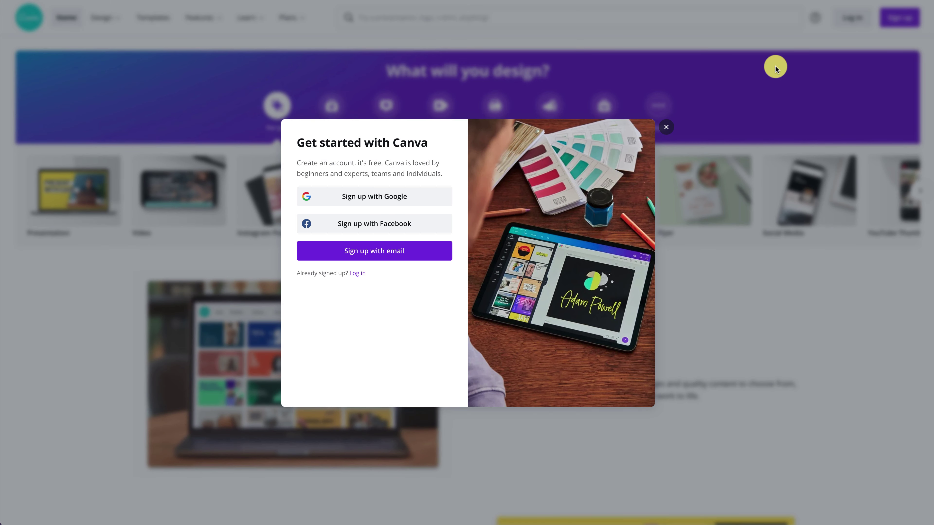
left_click(387, 254)
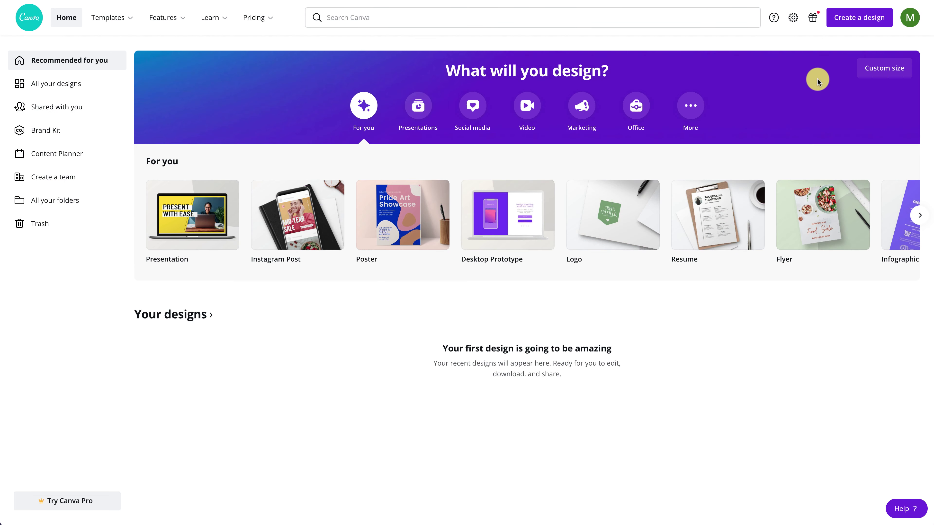
left_click(852, 21)
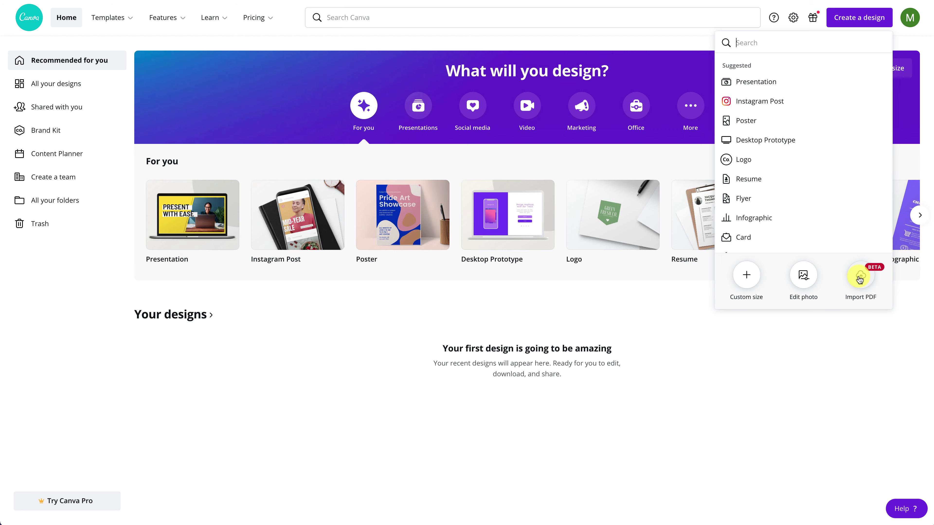
left_click(860, 279)
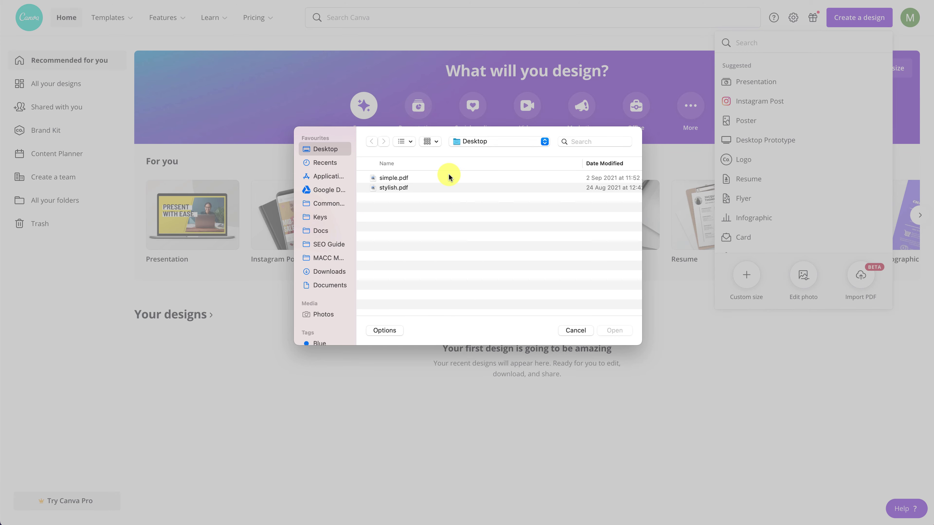
left_click(448, 178)
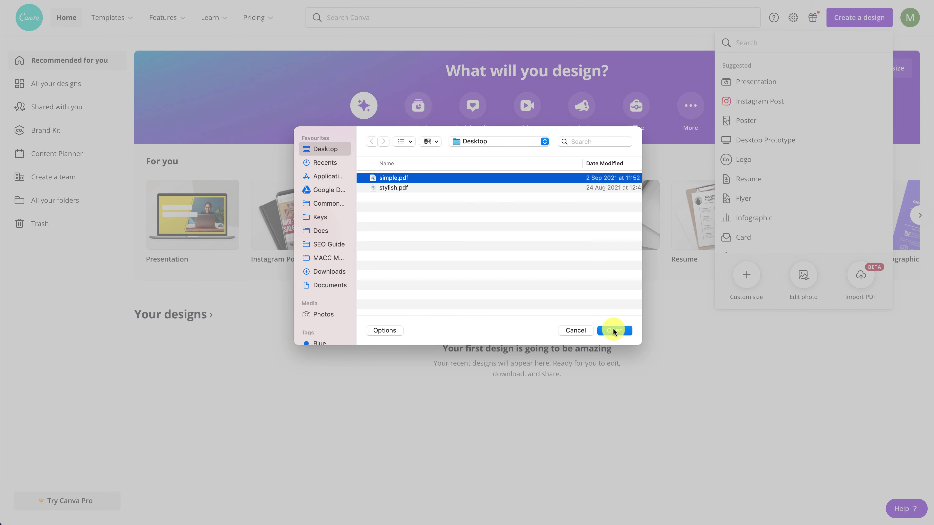
left_click(613, 330)
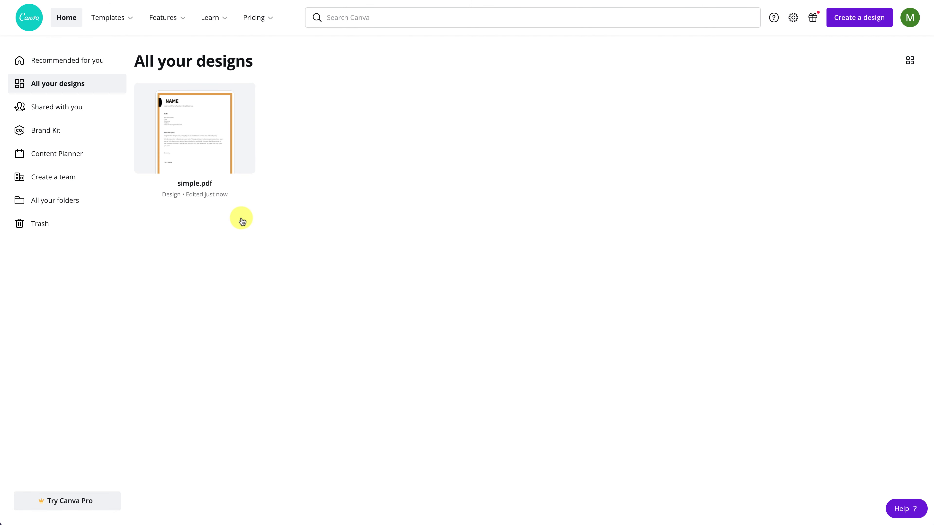
Open the simple.pdf design and replace the NAME heading with the applicant's pasted name.
left_click(212, 158)
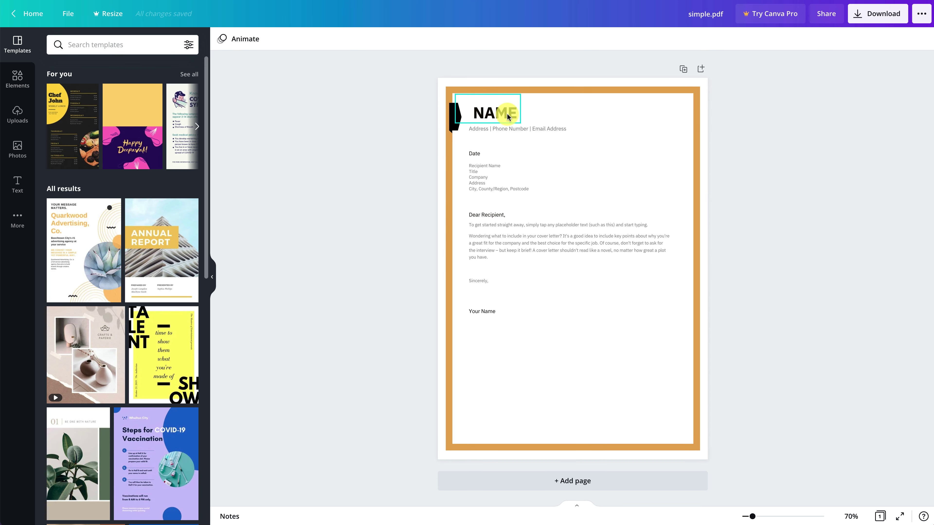
left_click(507, 116)
left_click(508, 114)
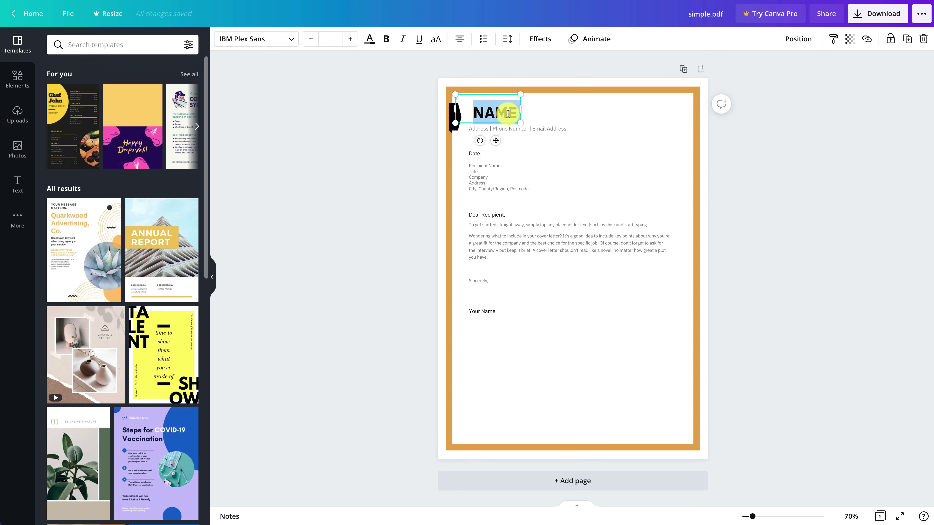
left_click(508, 114)
key("Delete")
key("BackSpace")
key("BackSpace")
key("BackSpace")
left_click(406, 98)
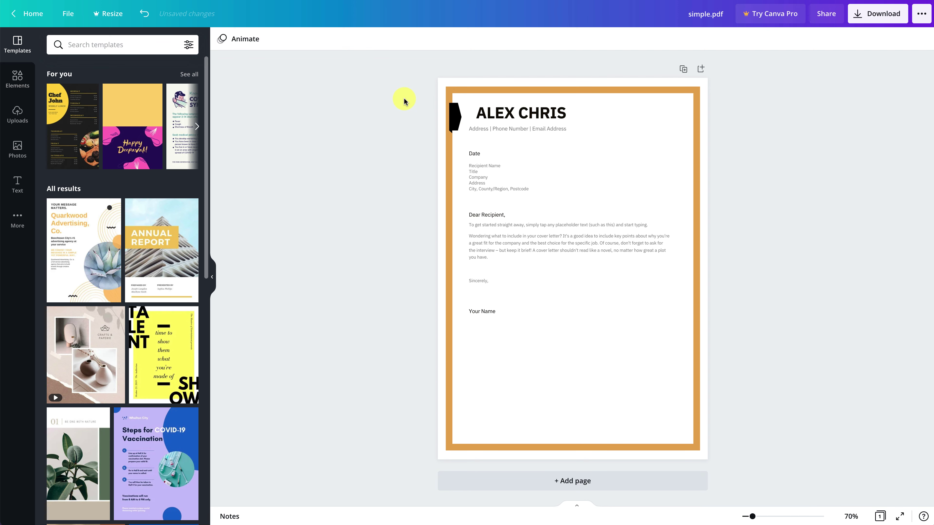
Change the orange page border colour to blue.
left_click(471, 91)
left_click(237, 39)
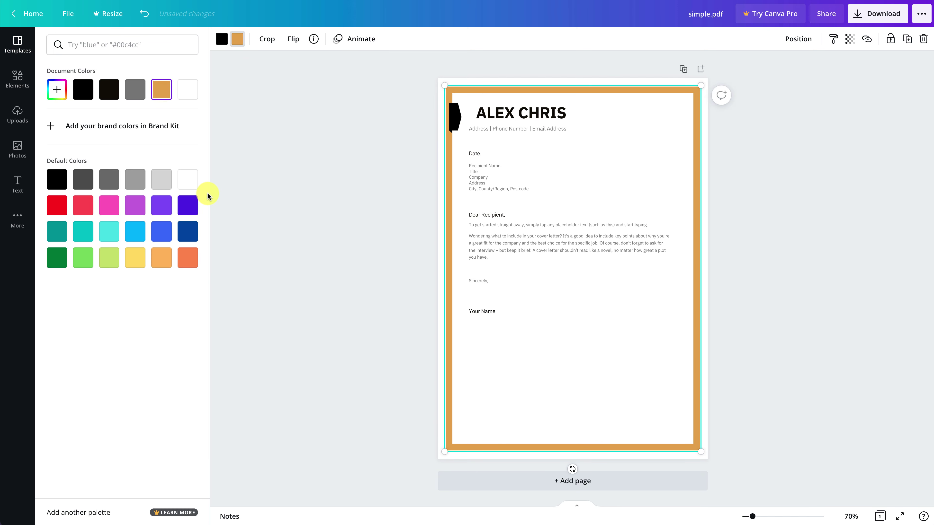
left_click(157, 235)
left_click(276, 246)
Add the uploaded signature image, shrink it and align it under Your Name.
left_click(14, 114)
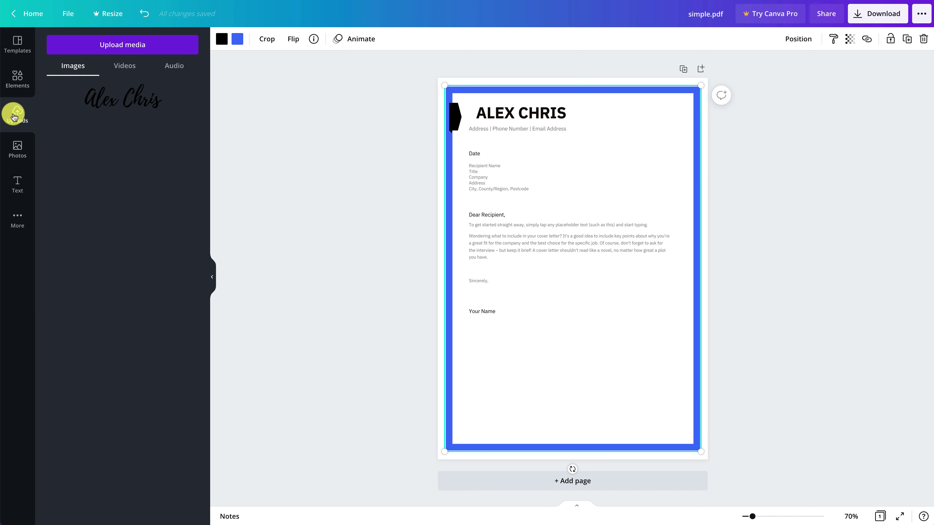
mouse_move(121, 94)
left_mouse_down()
mouse_move(496, 356)
mouse_move(498, 336)
left_mouse_up()
left_click_drag(426, 349, 467, 351)
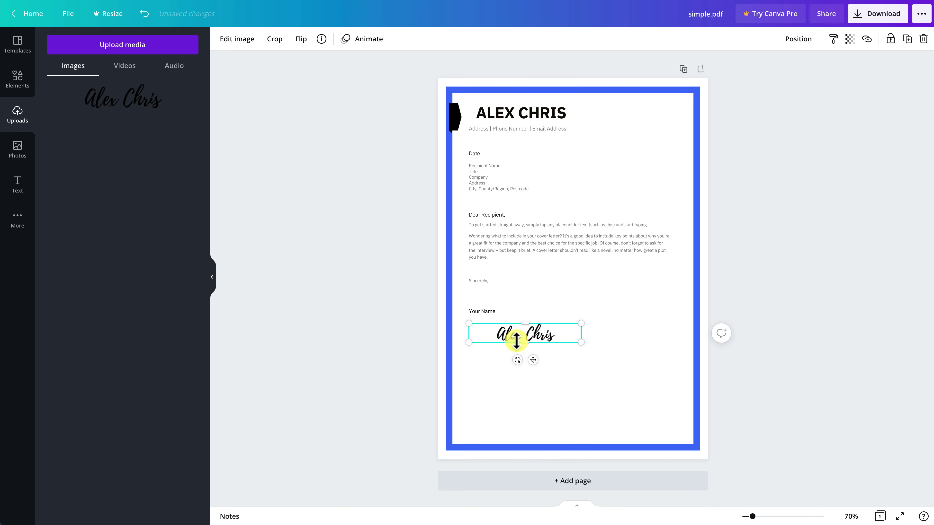
left_click(548, 355)
left_click_drag(551, 338, 521, 336)
left_click(587, 348)
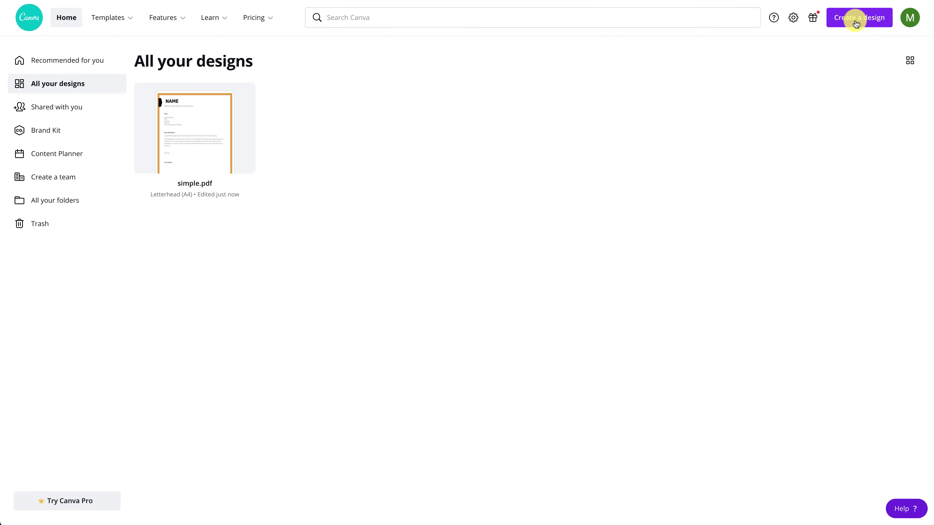
Import stylish.pdf through Create a design > Import PDF as a new design.
left_click(855, 19)
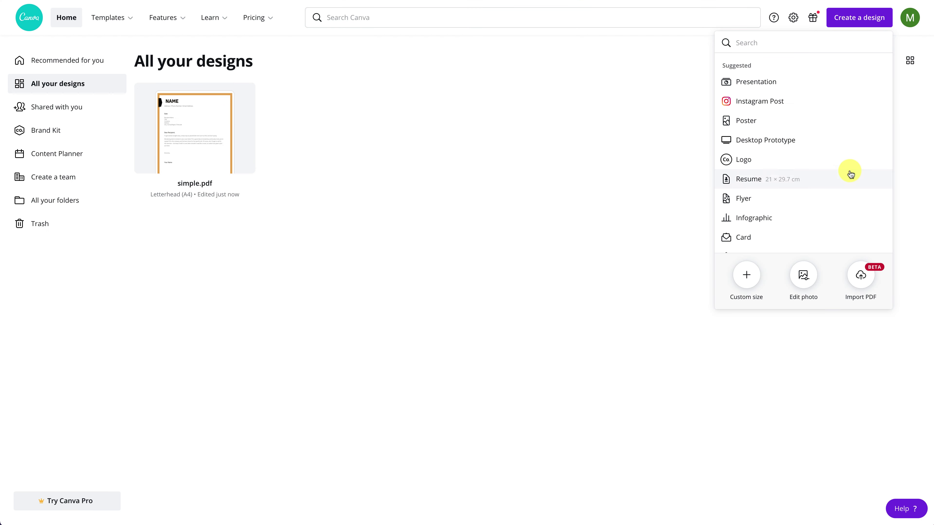
left_click(861, 275)
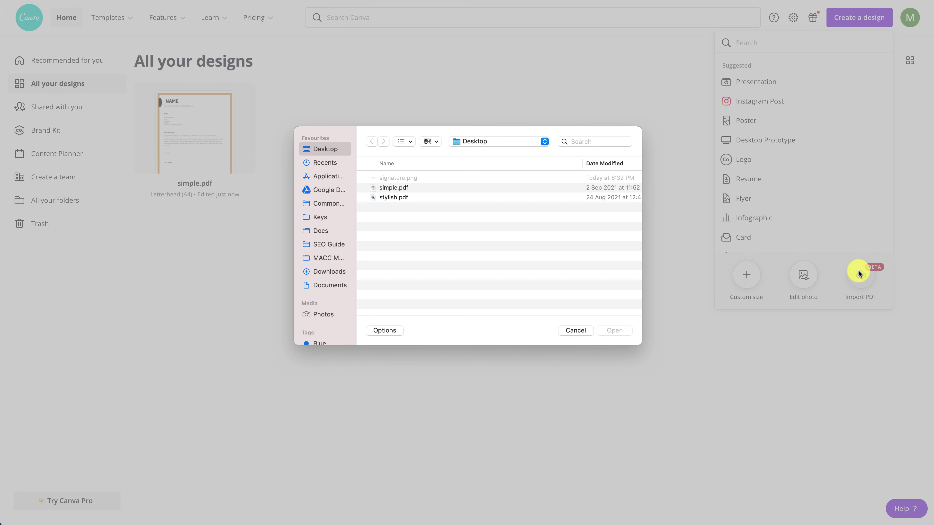
left_click(414, 197)
double_click(414, 198)
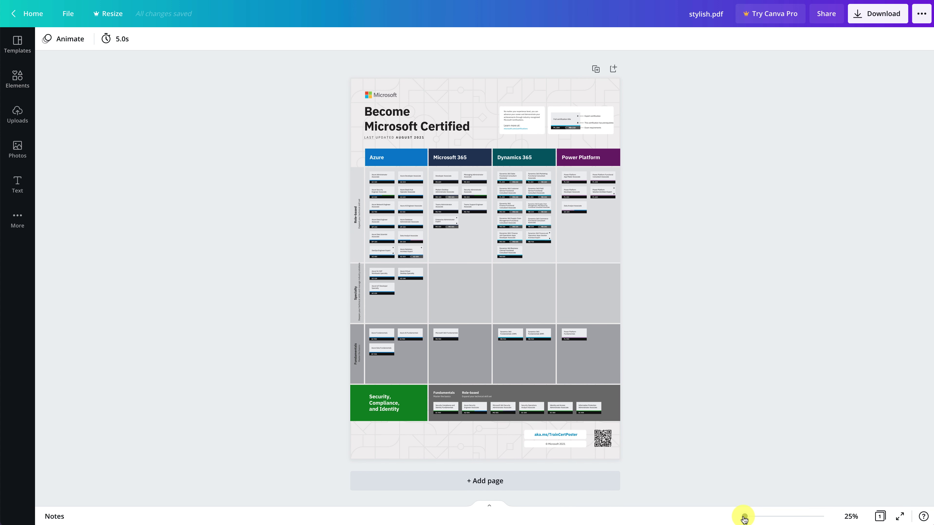
Zoom in and delete 'Microsoft' so the poster title reads Become Certified.
left_click(745, 520)
left_click_drag(745, 520, 748, 520)
double_click(391, 126)
key("BackSpace")
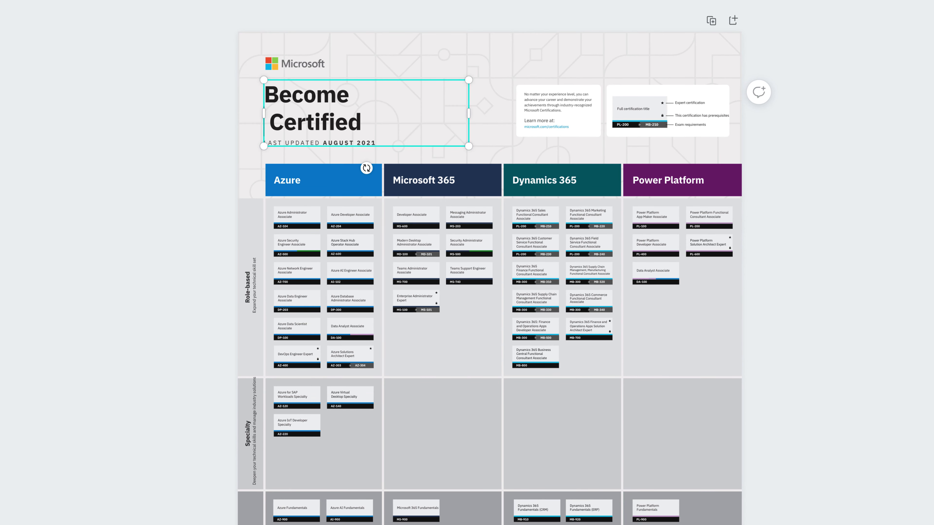
Move the Microsoft logo group to the top centre of the poster.
left_click(359, 56)
double_click(296, 65)
left_click(269, 63)
left_click_drag(479, 63, 502, 50)
Select the header background and the green Security cell, then check Download file types.
left_click(495, 92)
scroll(495, 91, "down", 3)
left_click(344, 517)
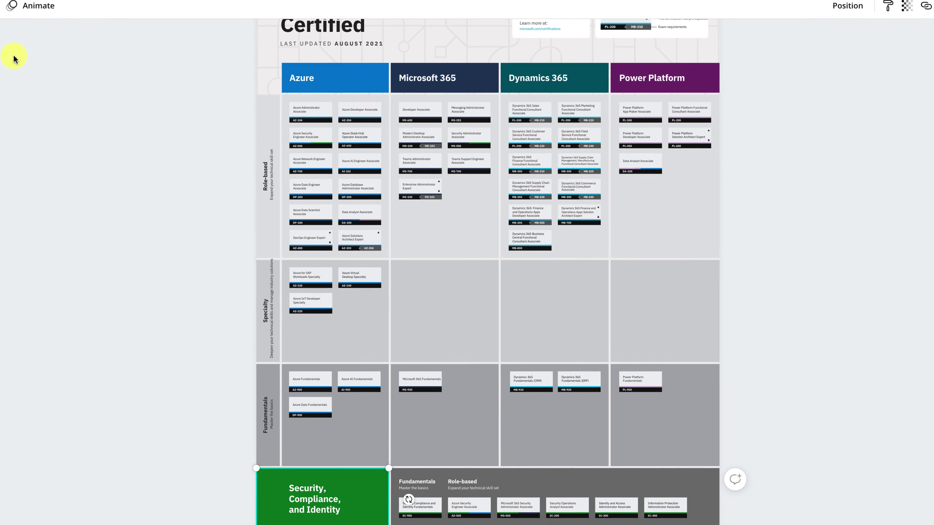
left_click(882, 13)
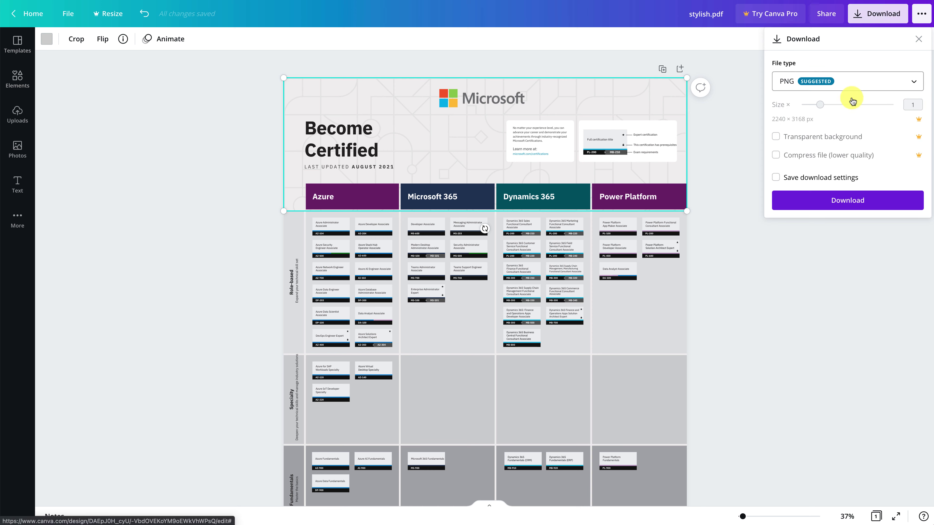
left_click(842, 80)
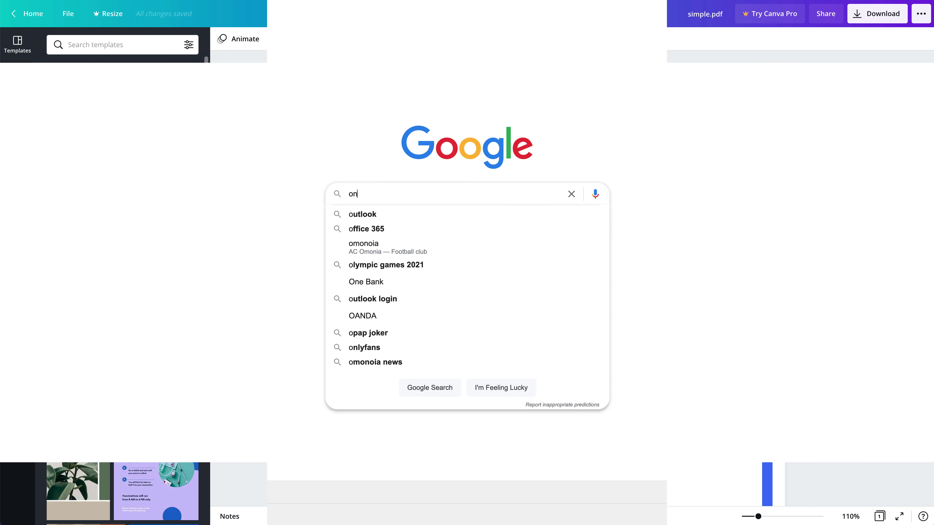
Search Google for 'online pdf editor' and scroll the results down to Sejda.
type("nli")
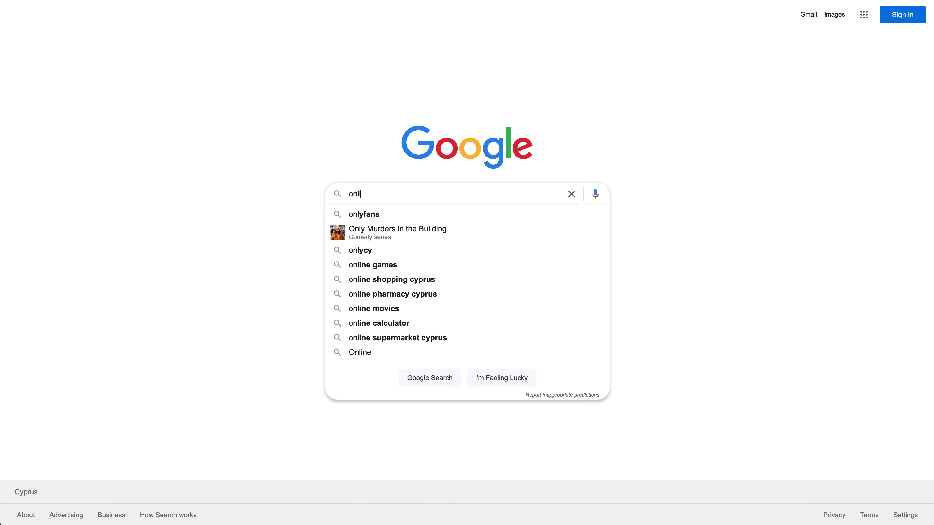
type("ne pdf e")
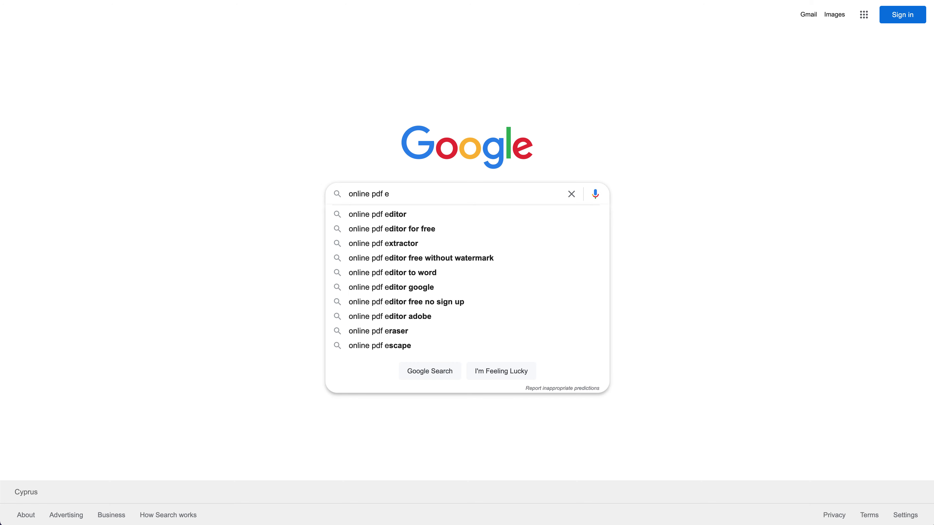
type("ditor")
key("Return")
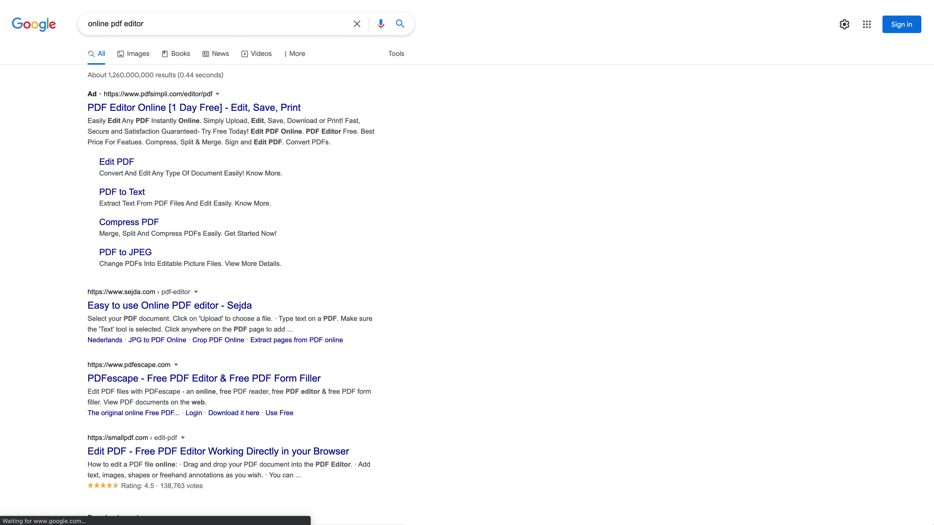
scroll(467, 262, "down", 4)
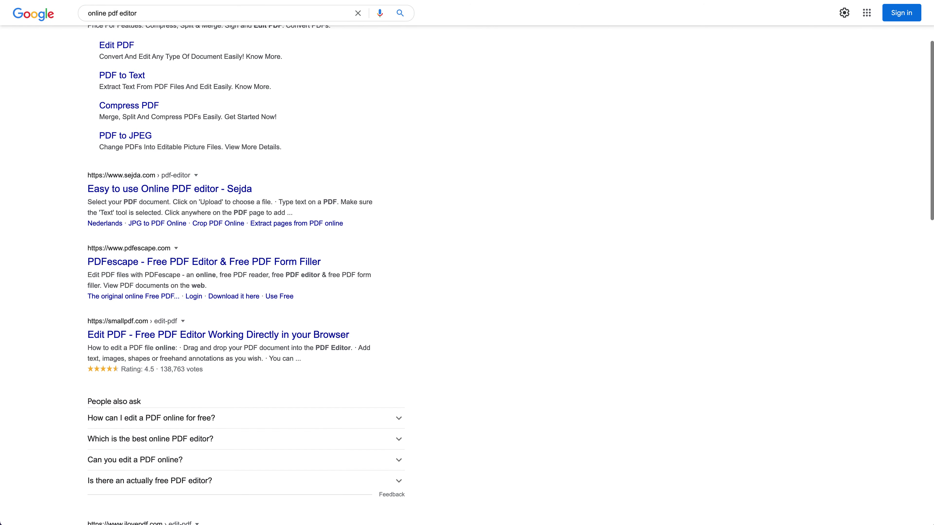
scroll(467, 263, "down", 4)
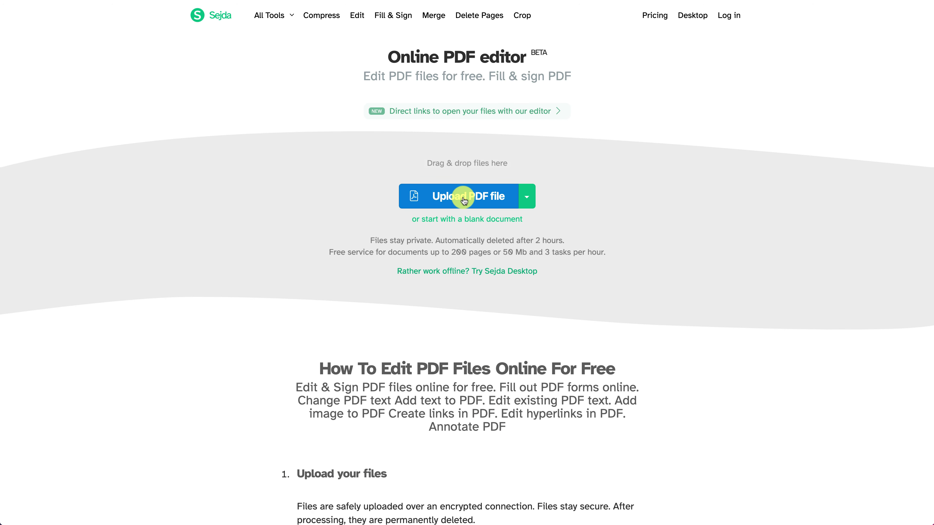
Upload simple.pdf from the Desktop into Sejda's editor and scroll to the closing.
left_click(464, 200)
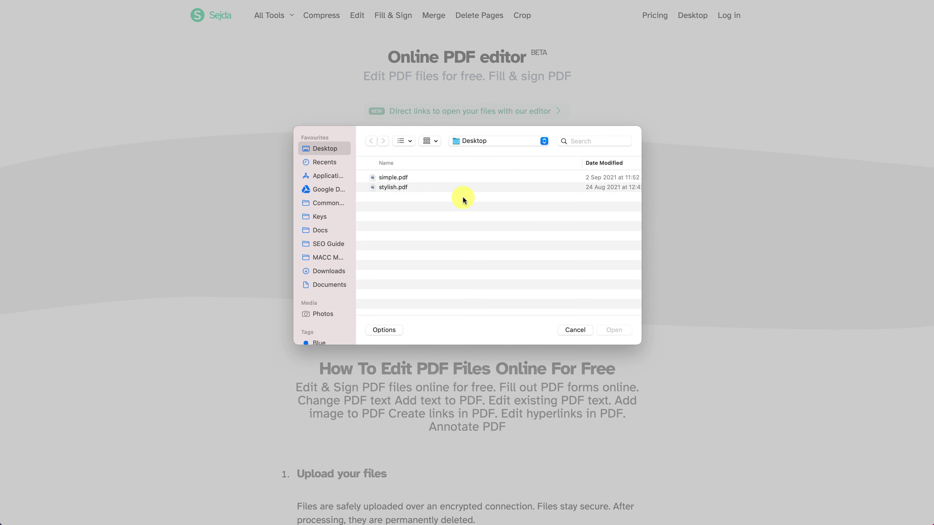
left_click(425, 180)
left_click(614, 330)
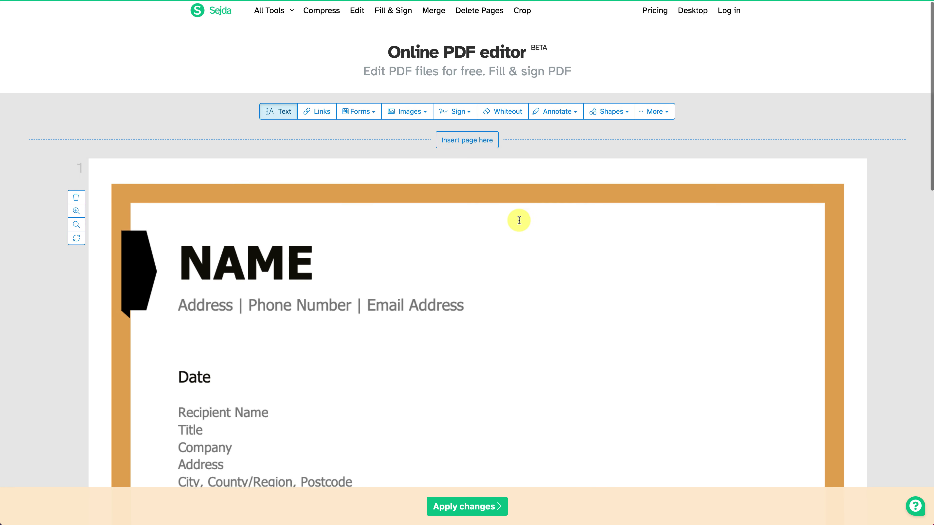
scroll(431, 268, "down", 10)
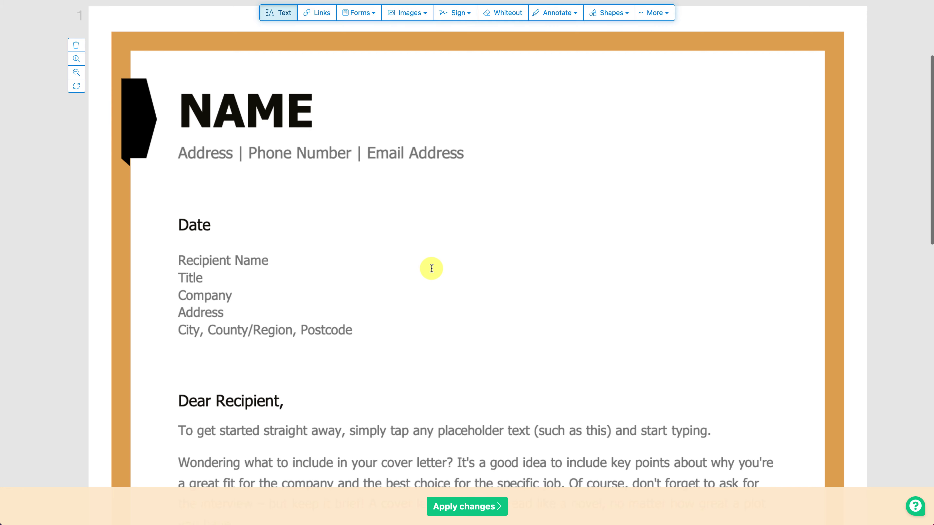
scroll(431, 268, "down", 5)
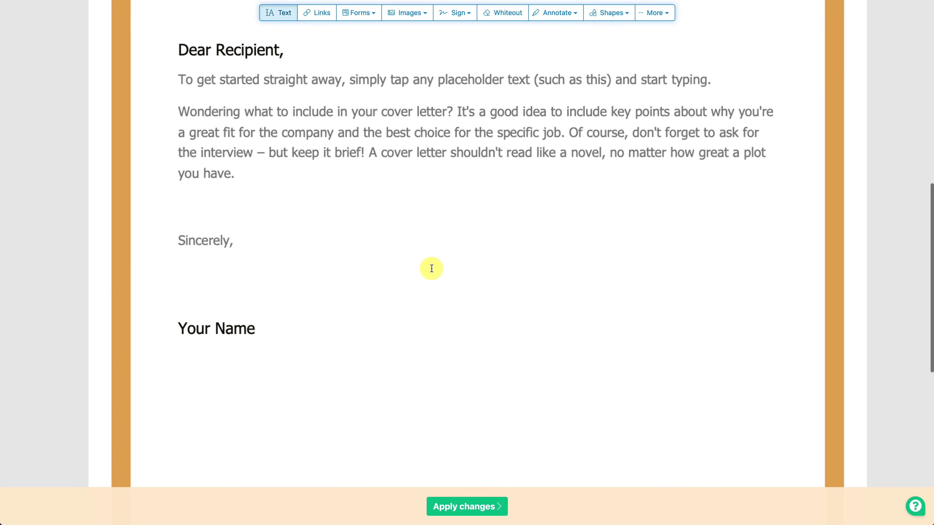
scroll(431, 268, "down", 3)
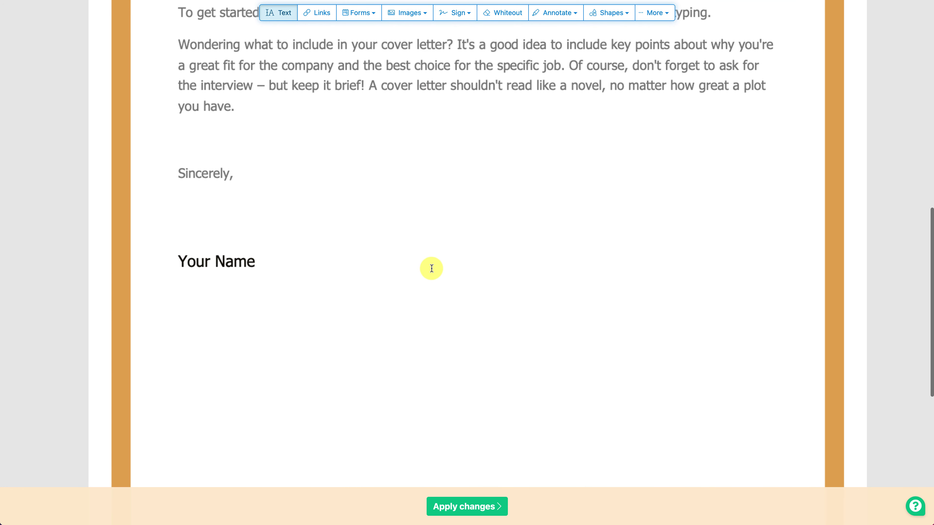
Replace the Your Name line with the sender's full name.
left_click(220, 264)
double_click(219, 263)
triple_click(220, 264)
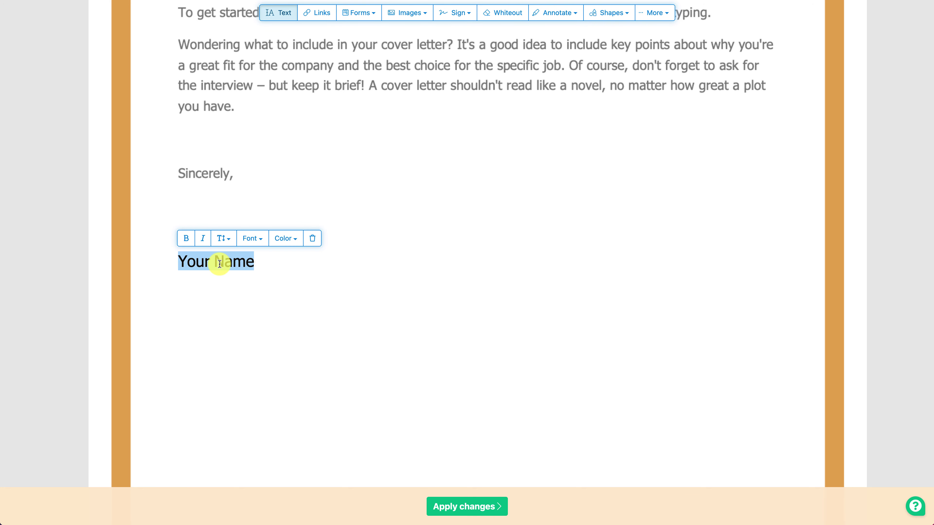
left_click(291, 283)
Place the saved handwritten signature below the name and apply the changes.
left_click(456, 12)
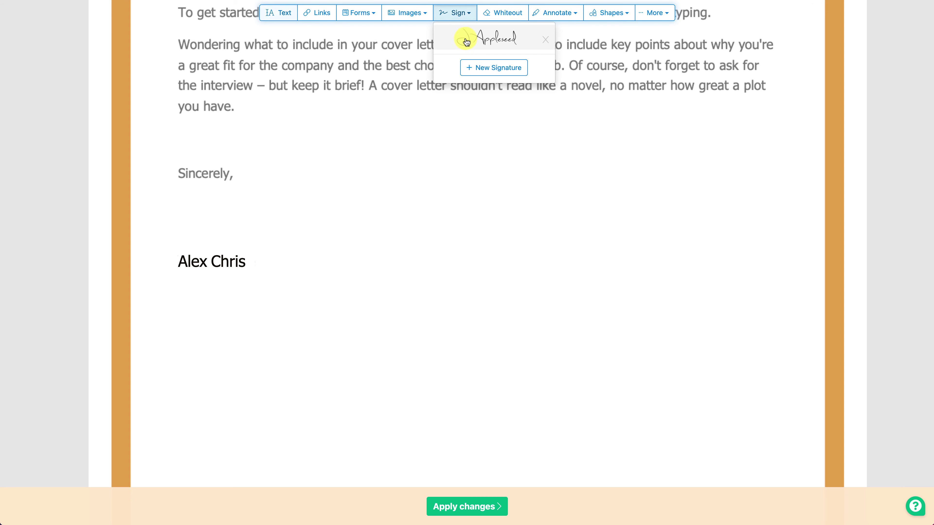
left_click(467, 39)
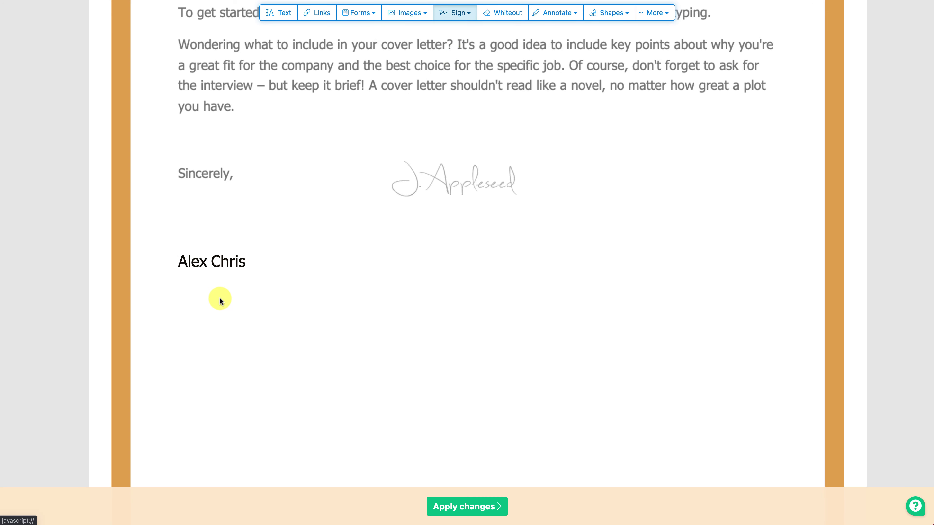
left_click(176, 289)
left_click(240, 337)
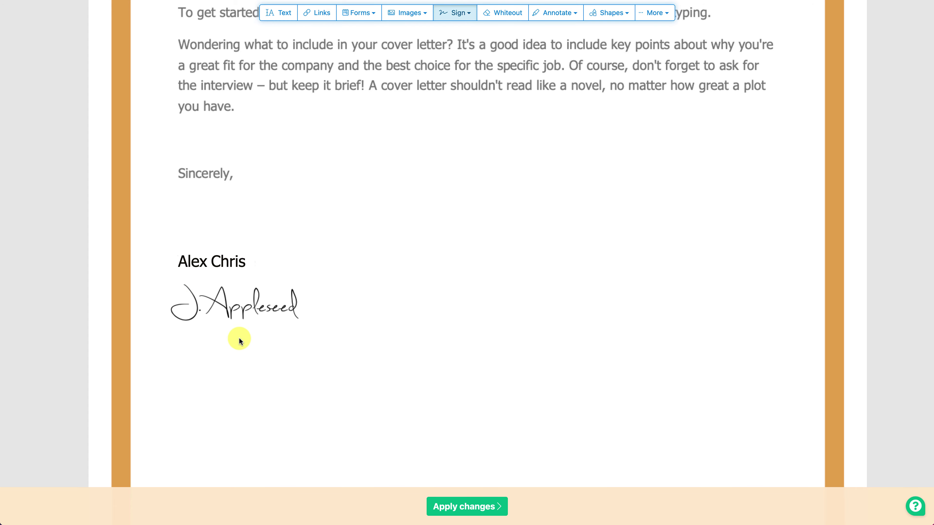
scroll(432, 327, "up", 5)
scroll(432, 328, "down", 2)
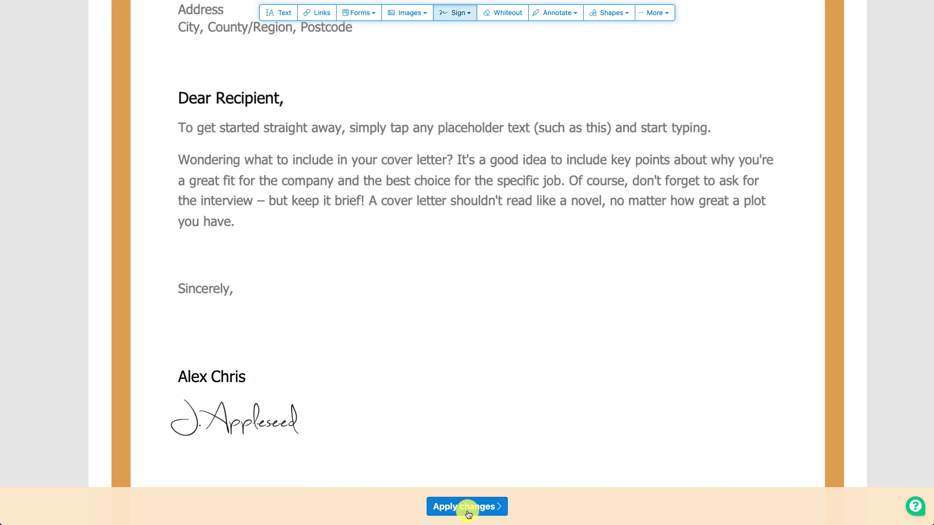
left_click(468, 510)
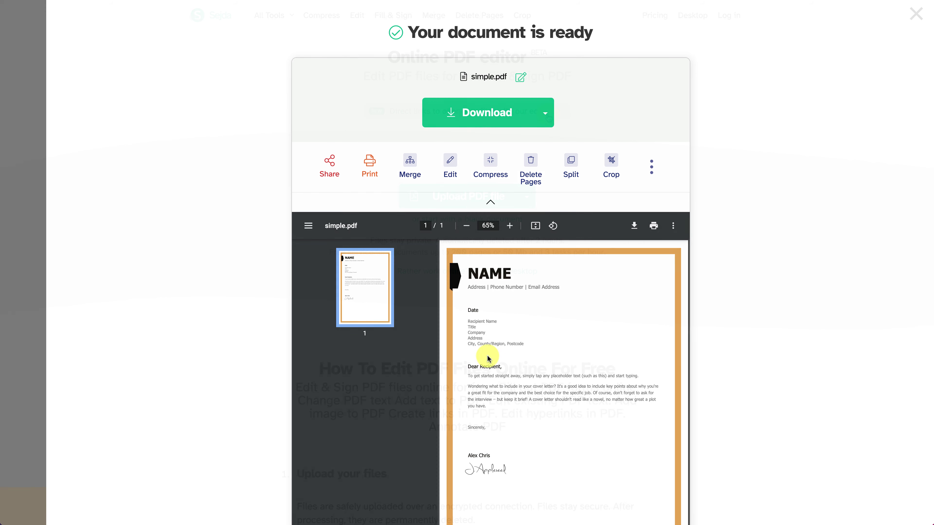
Close the download overlay and open stylish.pdf in Sejda's editor.
left_click(527, 115)
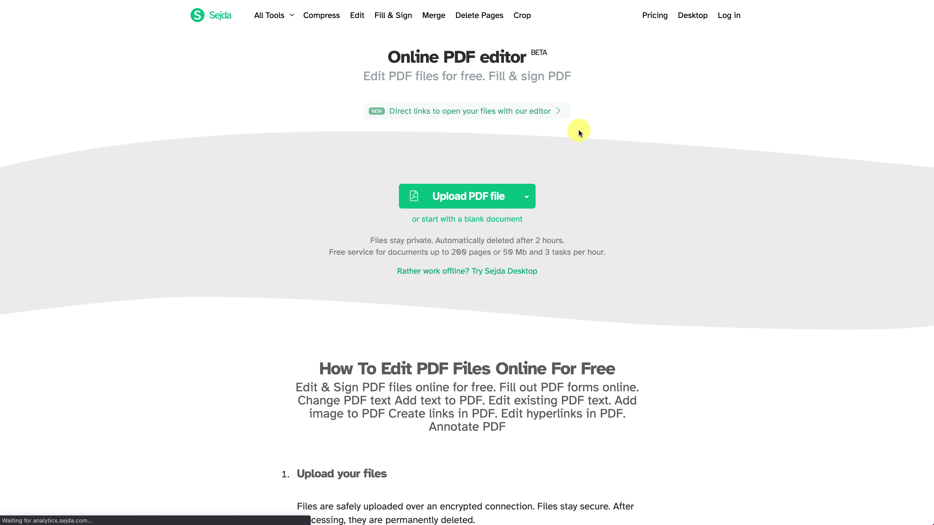
left_click(455, 198)
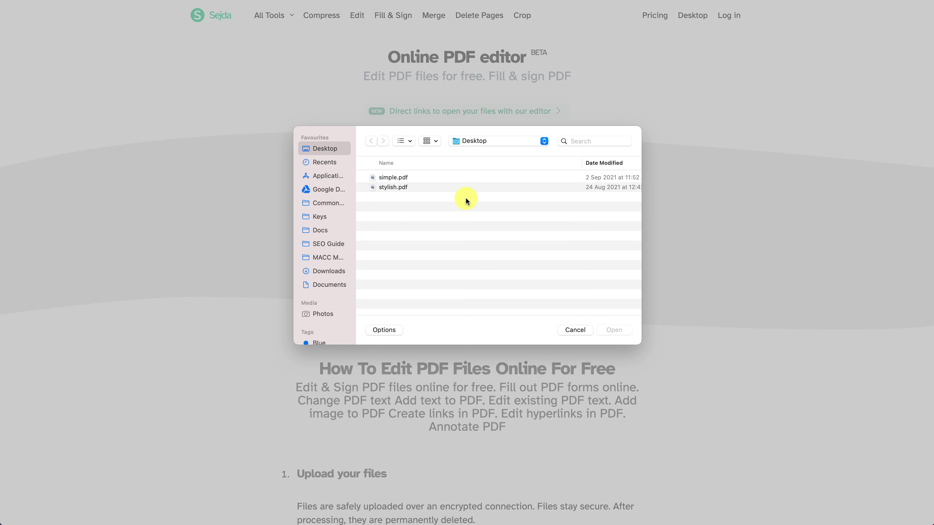
double_click(407, 187)
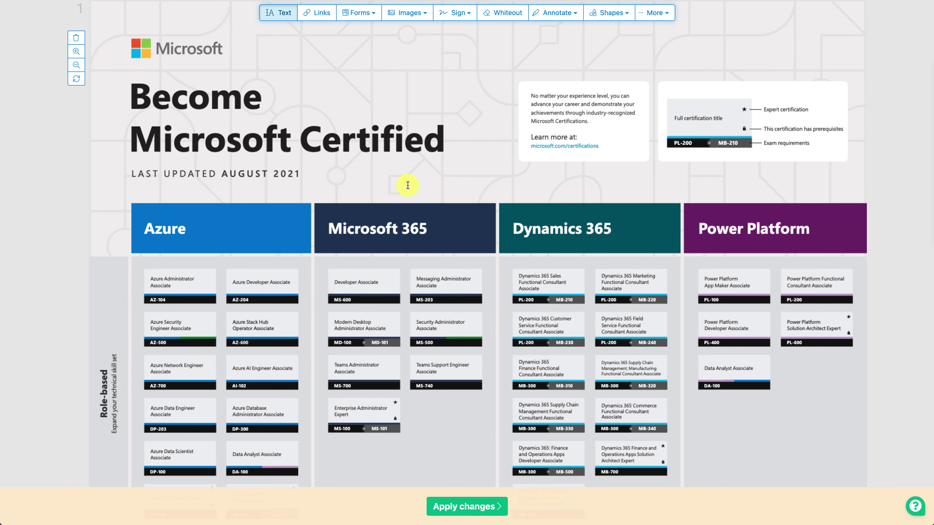
scroll(357, 147, "down", 3)
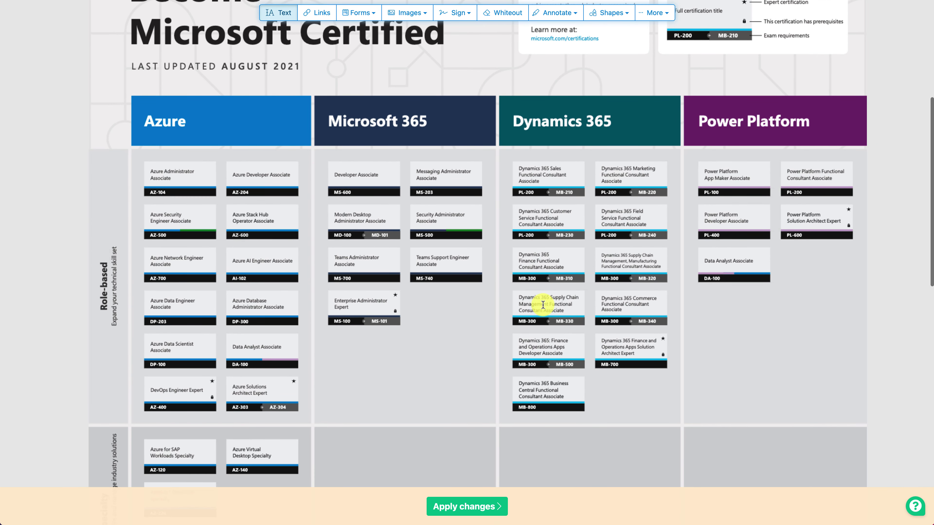
scroll(339, 313, "up", 7)
Delete 'Microsoft' from the heading so it reads Become Certified.
left_click(294, 289)
key("BackSpace")
key("BackSpace")
key("BackSpace")
key("BackSpace")
key("BackSpace")
key("BackSpace")
key("BackSpace")
key("BackSpace")
key("BackSpace")
key("BackSpace")
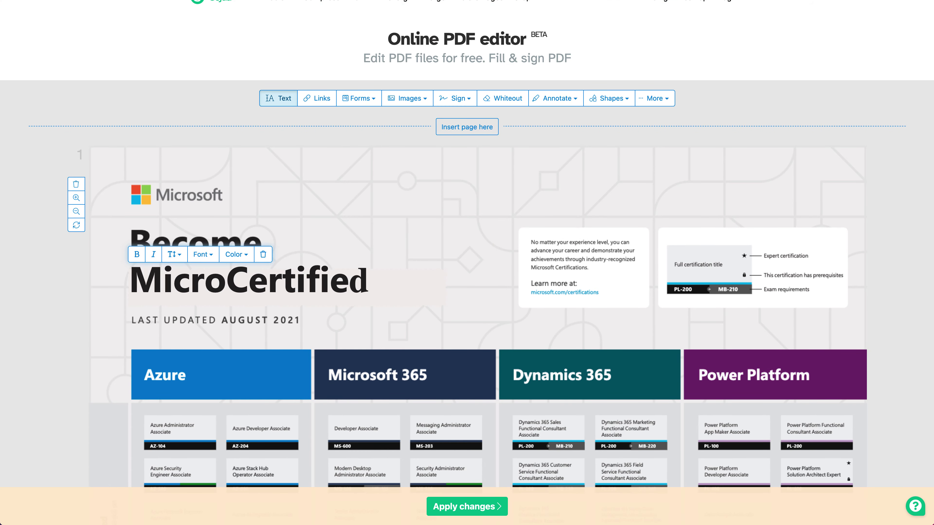
left_click(179, 211)
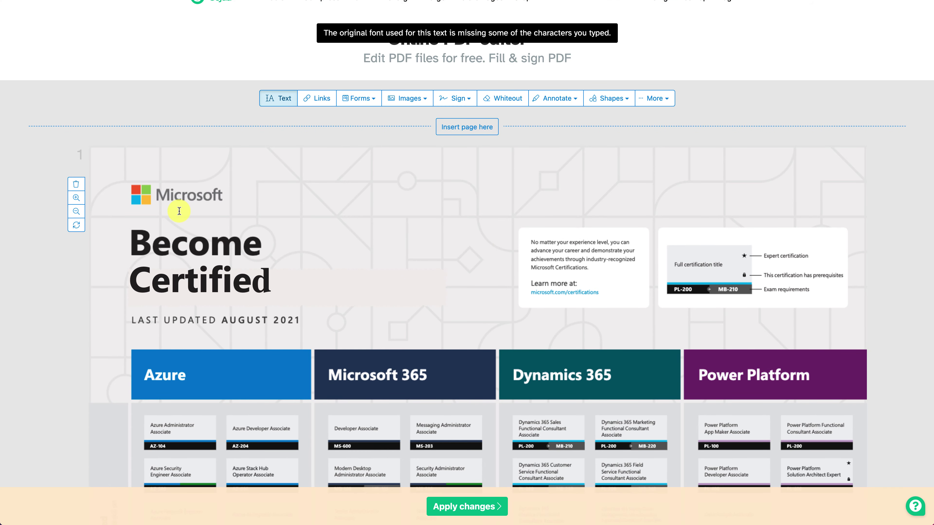
Scroll down and click into the Azure heading to begin editing it.
scroll(179, 211, "down", 1)
left_click(177, 340)
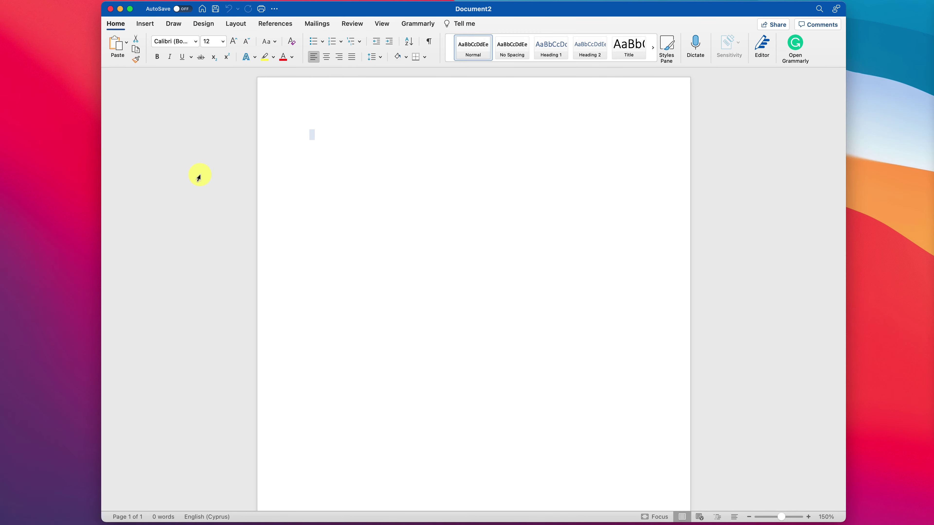
Open simple.pdf in Word as an editable document.
key("super+o")
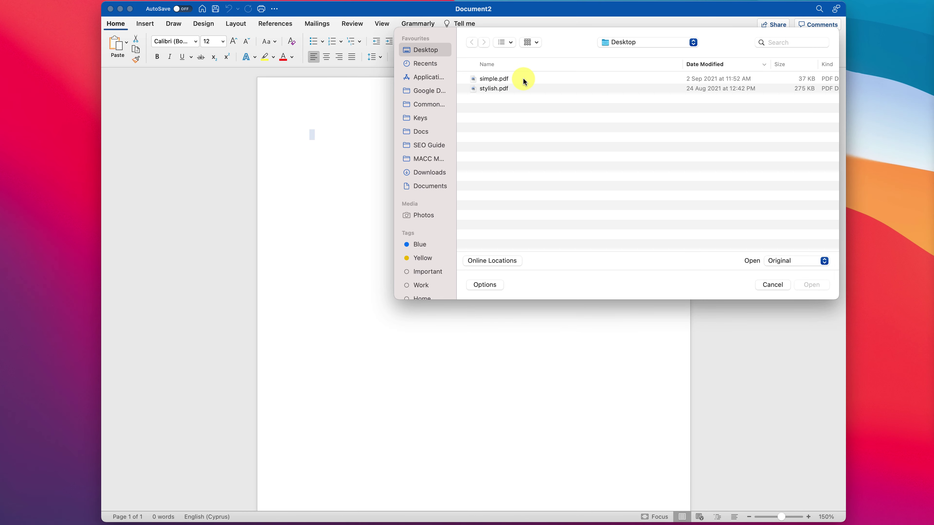
left_click(524, 80)
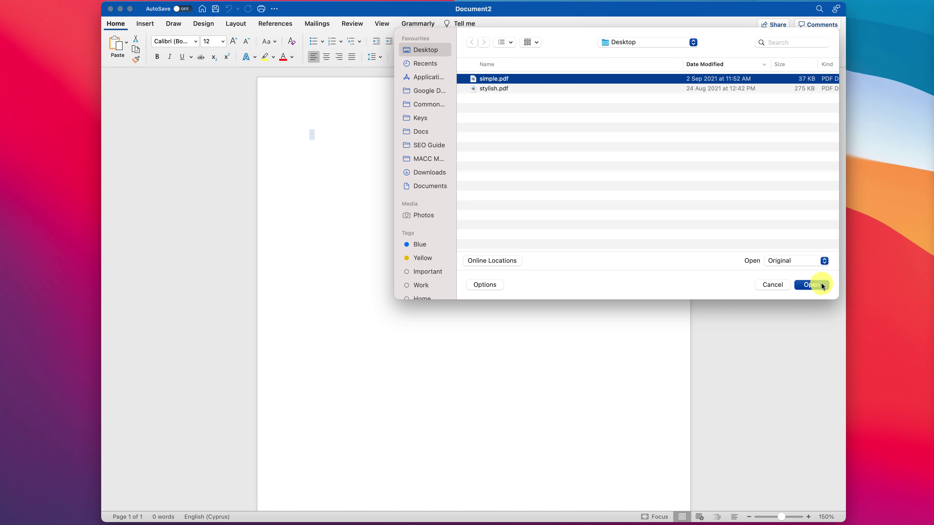
left_click(812, 284)
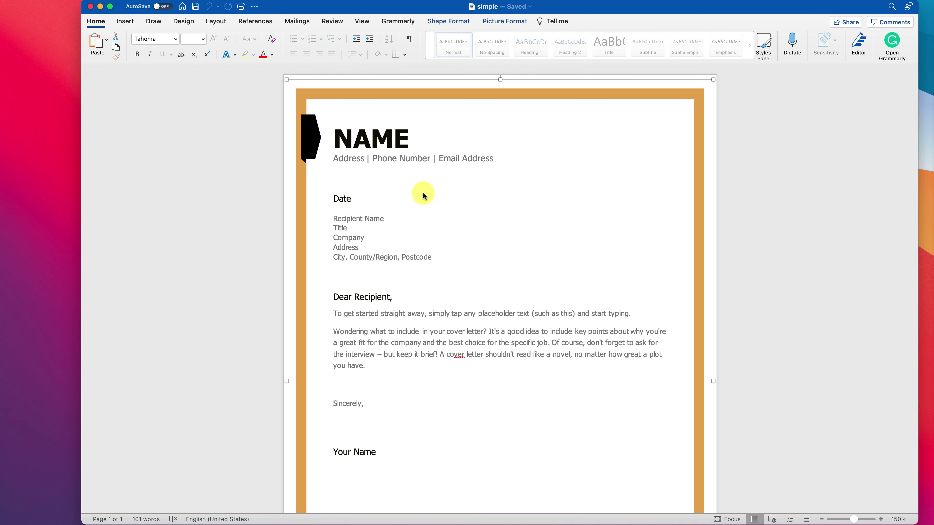
Replace the NAME heading with the applicant's first name in capitals.
left_click(383, 143)
double_click(383, 143)
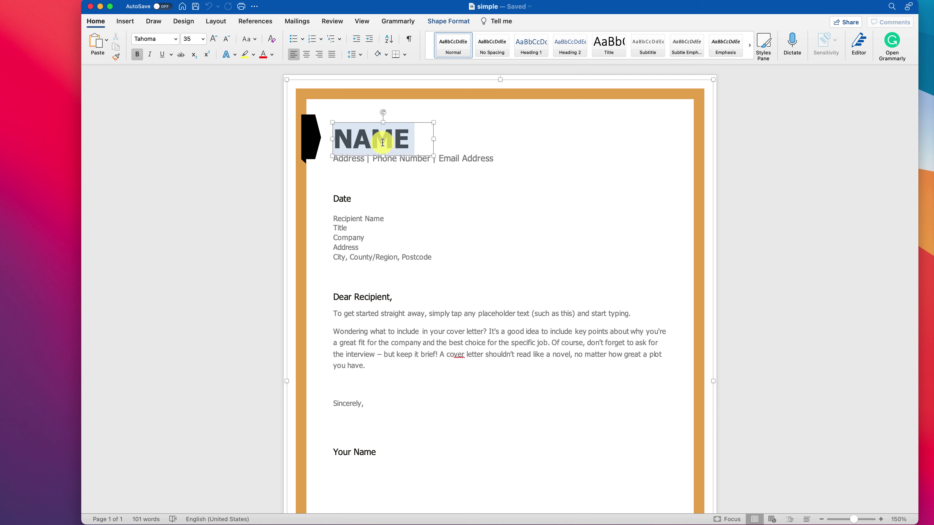
type("ALEX")
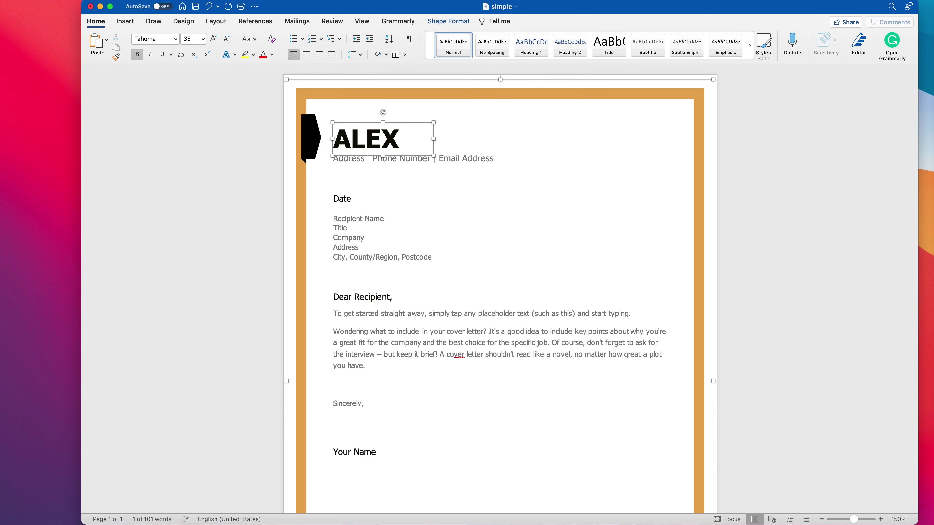
left_click(393, 182)
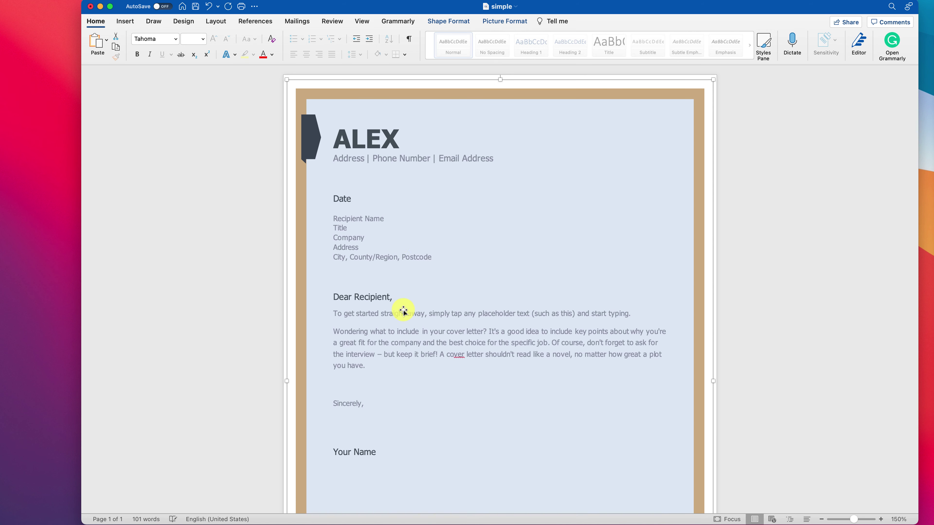
Replace the Your Name signature text with the applicant's full name.
left_click(359, 452)
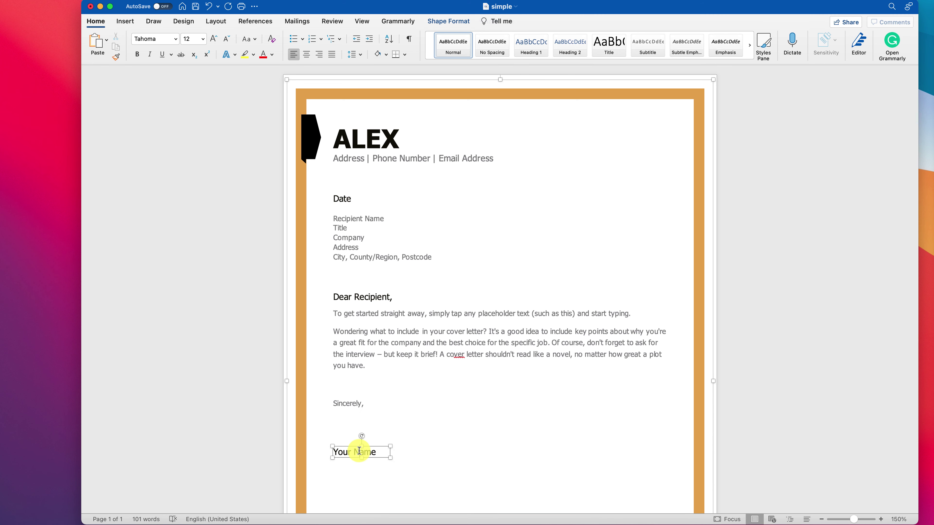
left_click(377, 452)
key("BackSpace")
key("BackSpace")
key("BackSpace")
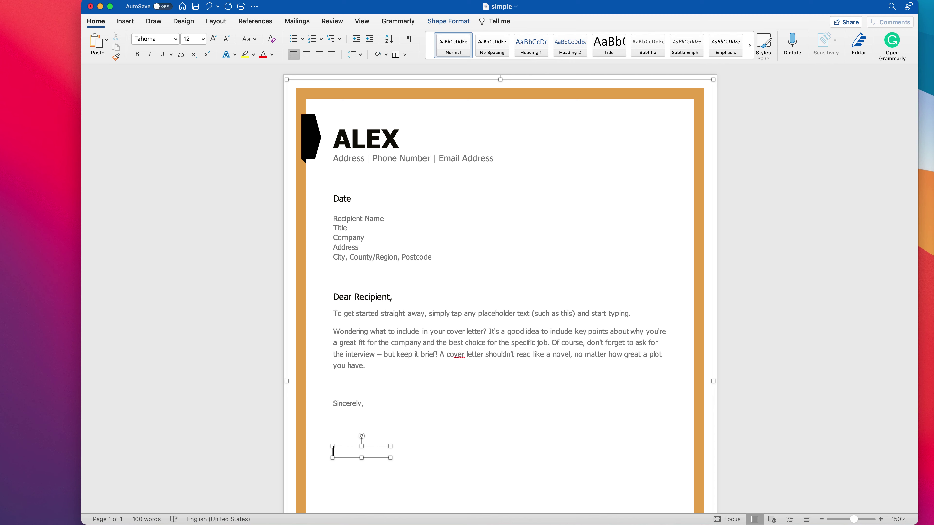
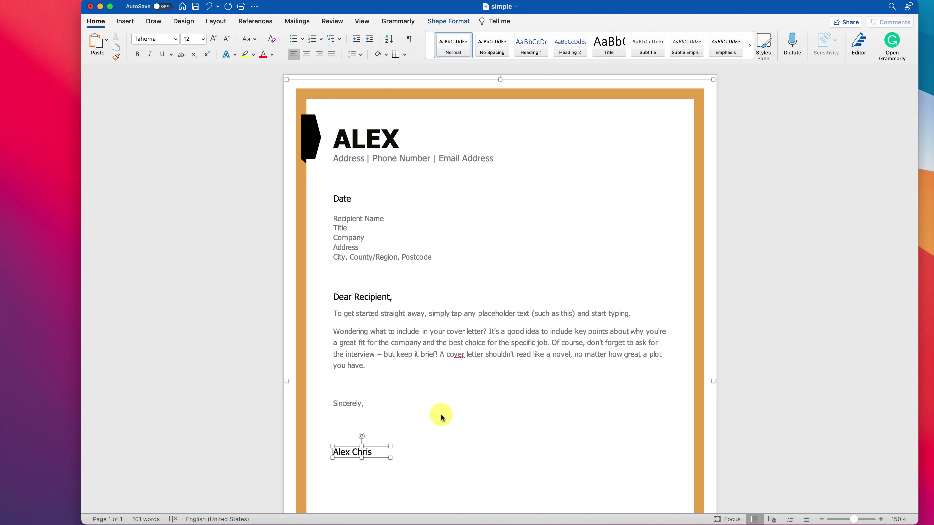
left_click(442, 415)
left_click(347, 406)
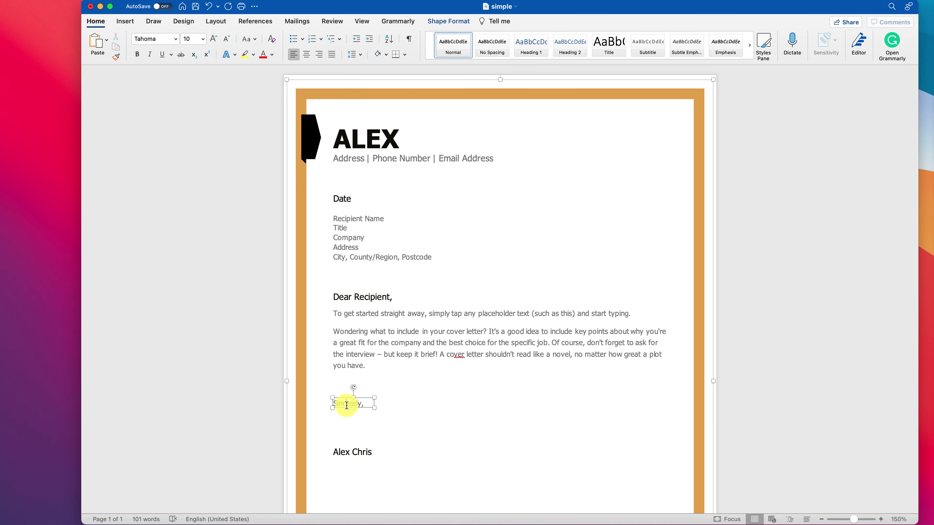
Bold the Sincerely closing, then dismiss both errors when stylish.pdf fails to open.
key("super+b")
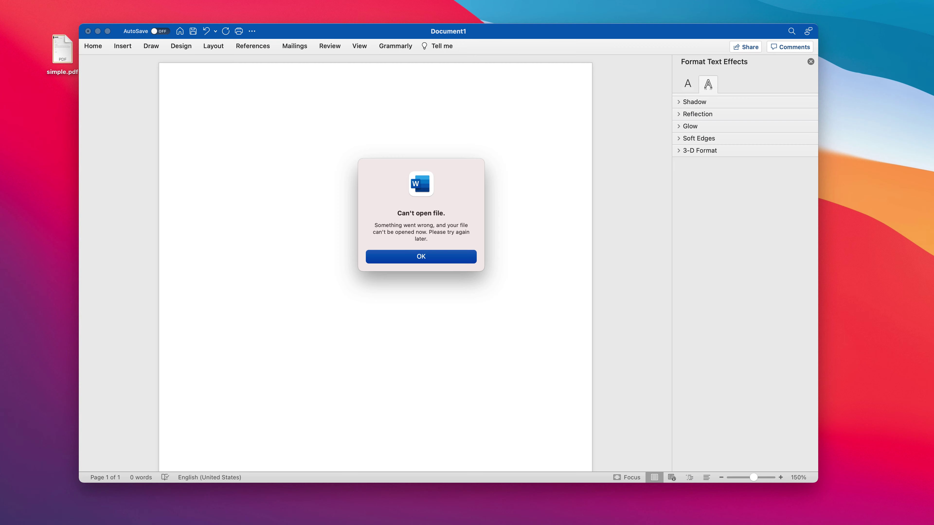
key("Return")
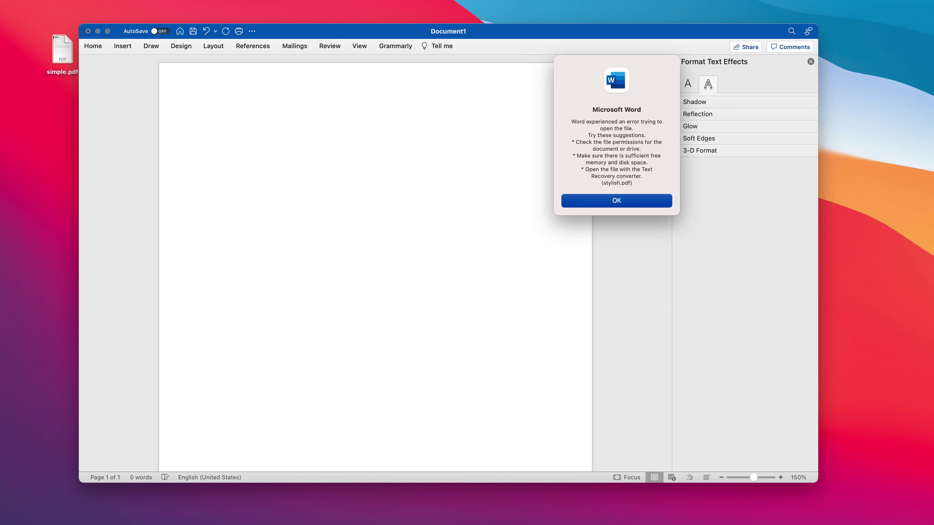
key("Return")
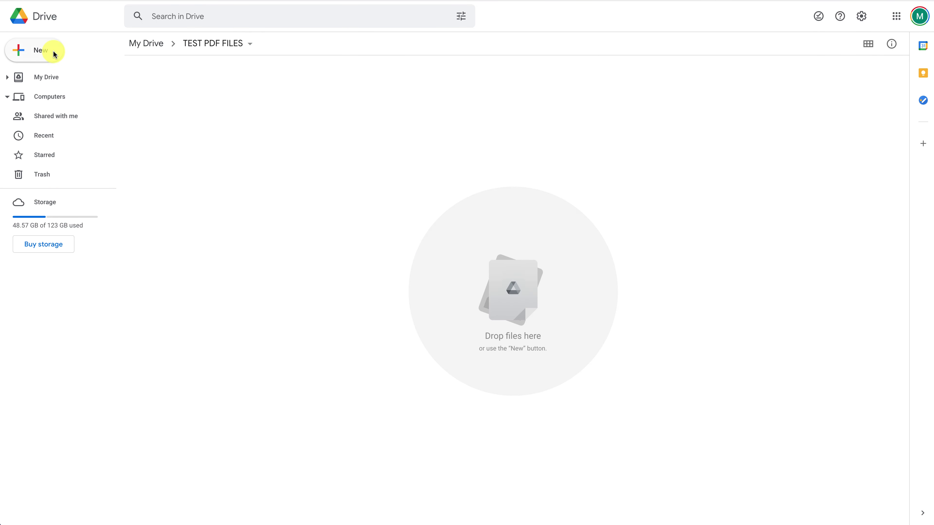
Upload stylish.pdf and simple.pdf from the Desktop into TEST PDF FILES, then select simple.pdf.
left_click(48, 52)
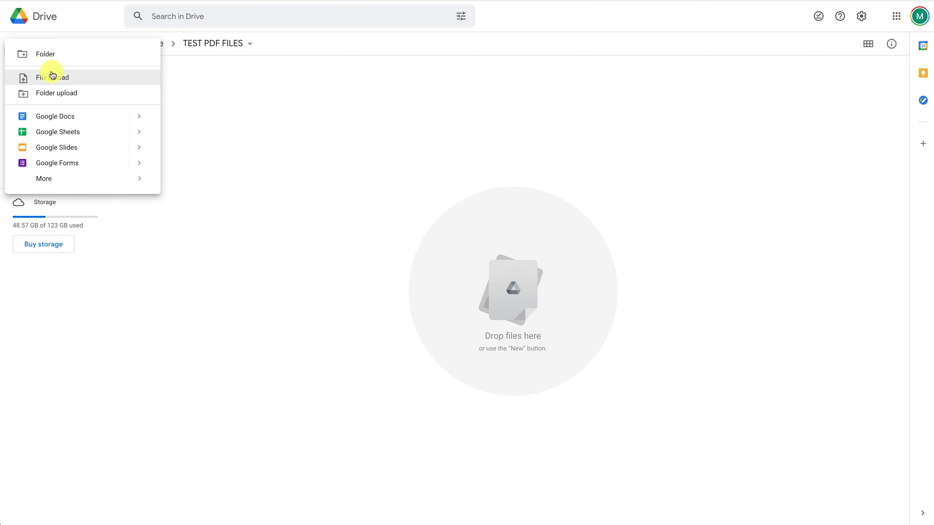
left_click(52, 78)
left_click_drag(397, 199, 392, 179)
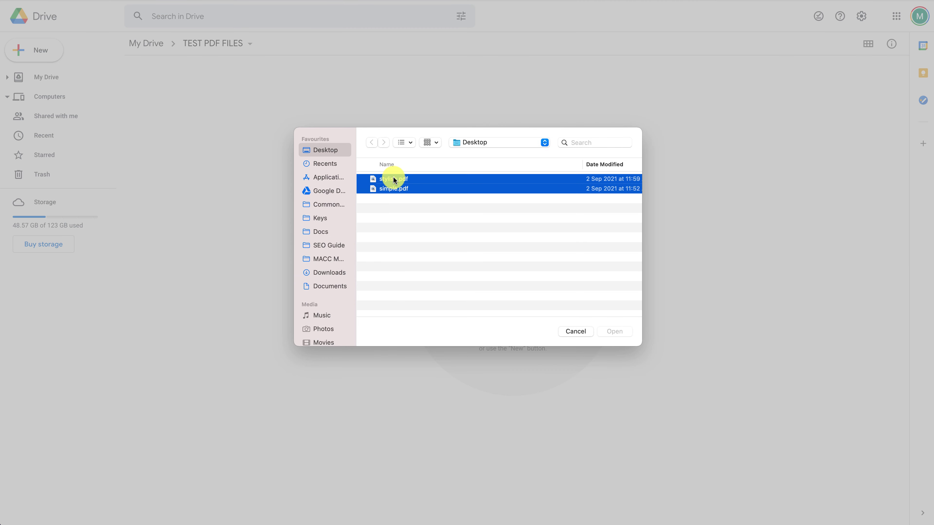
left_click(613, 330)
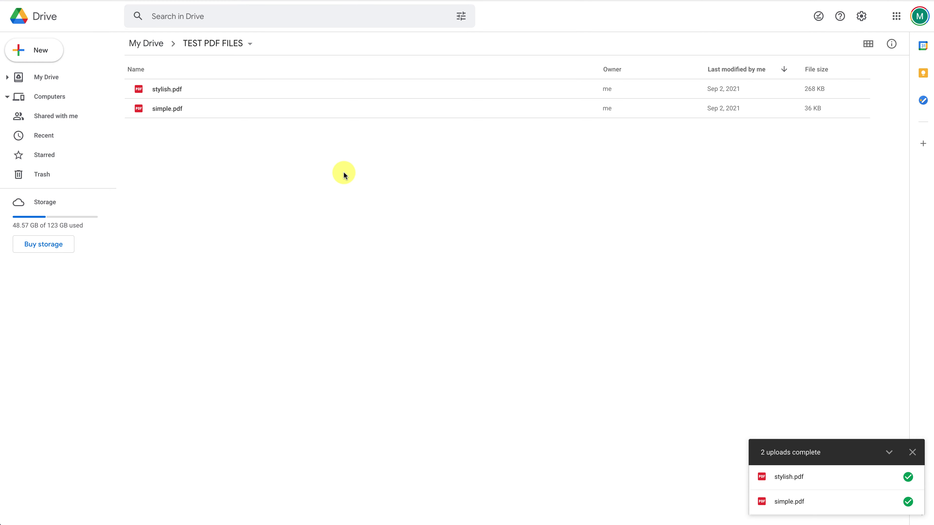
left_click(233, 108)
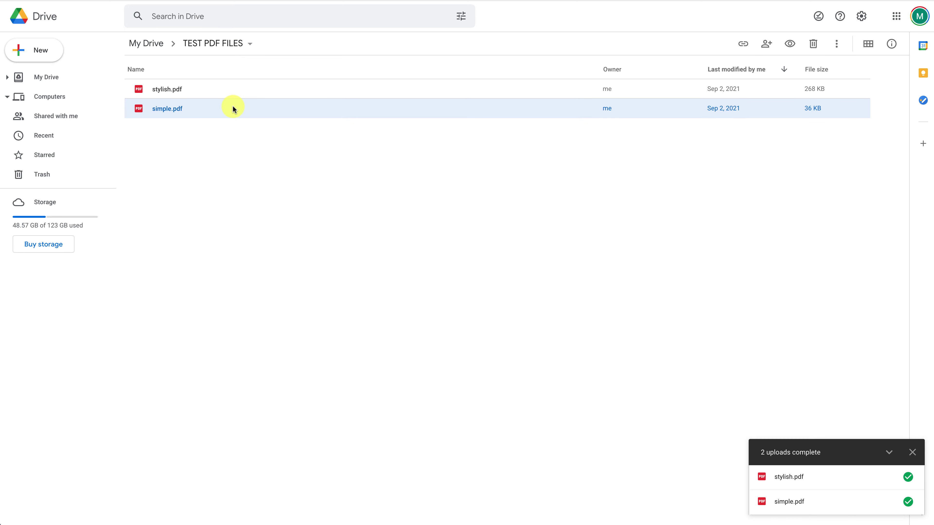
Open simple.pdf with Google Docs and replace the NAME heading with the applicant's name.
right_click(232, 109)
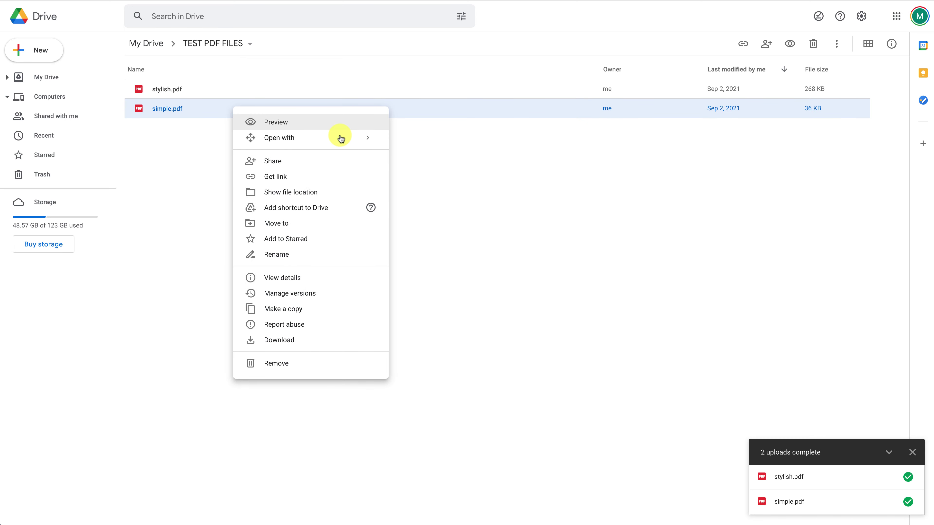
mouse_move(340, 138)
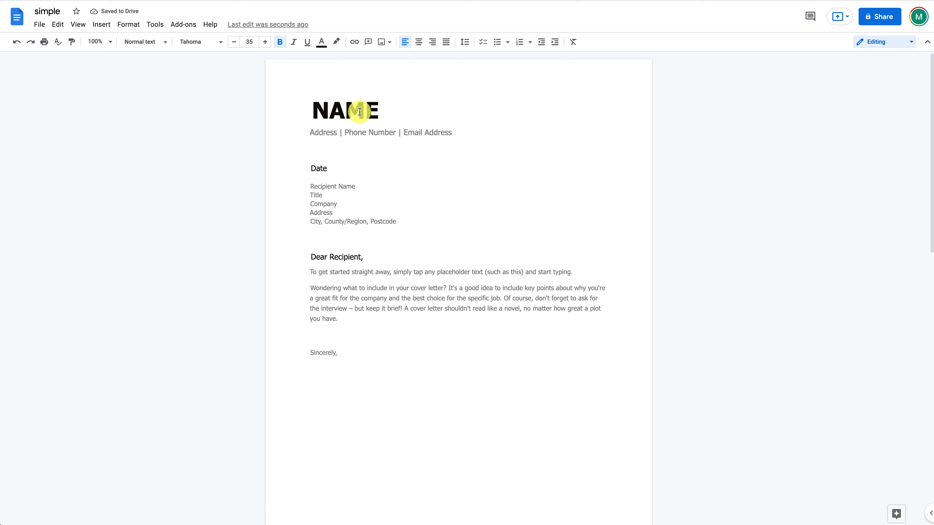
double_click(359, 112)
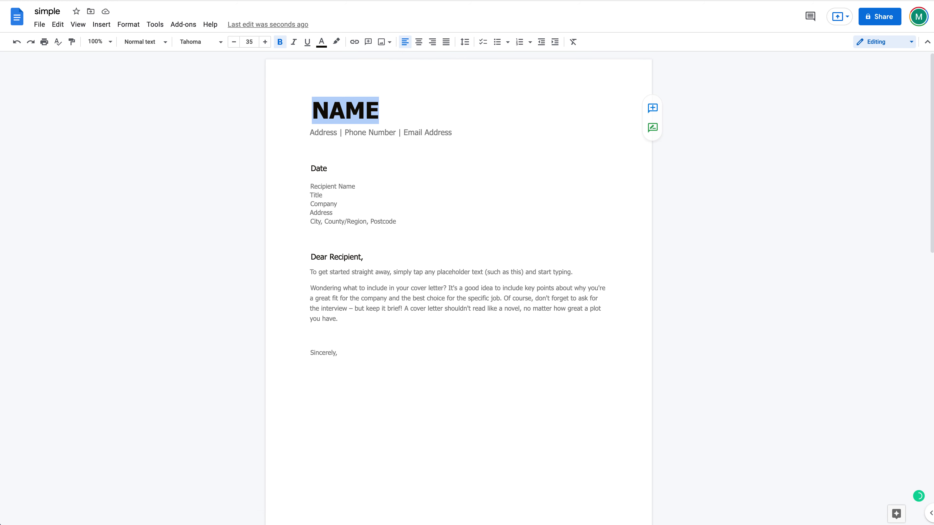
type("ALEX")
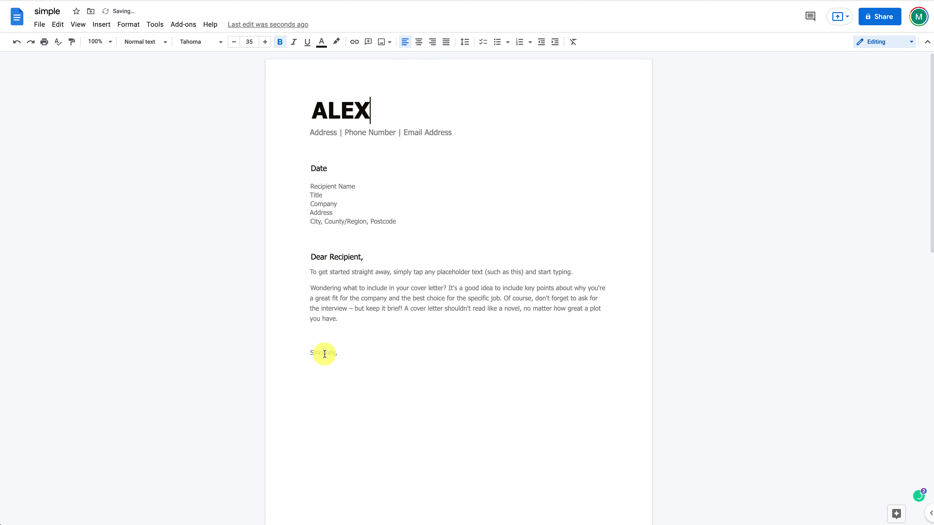
Make the Sincerely closing bold in the converted document.
double_click(323, 353)
key("ctrl+b")
left_click(359, 356)
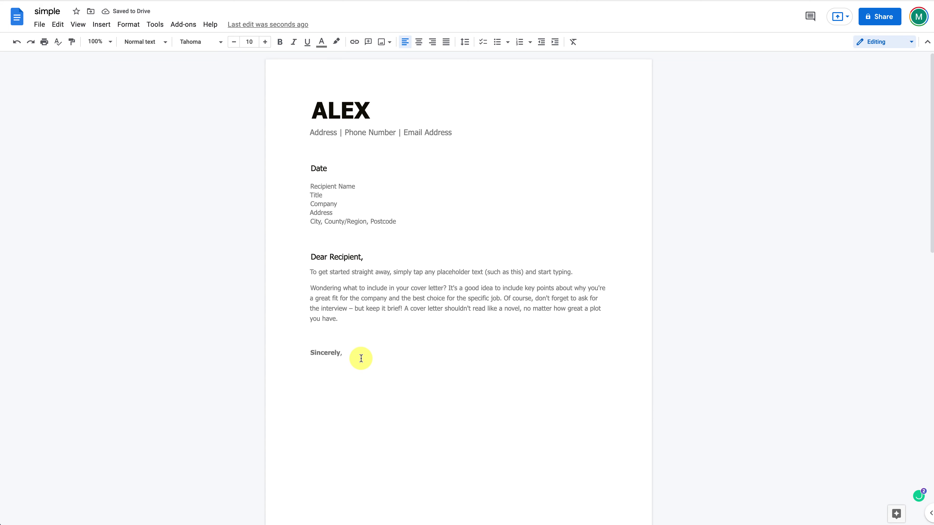
scroll(361, 358, "down", 3)
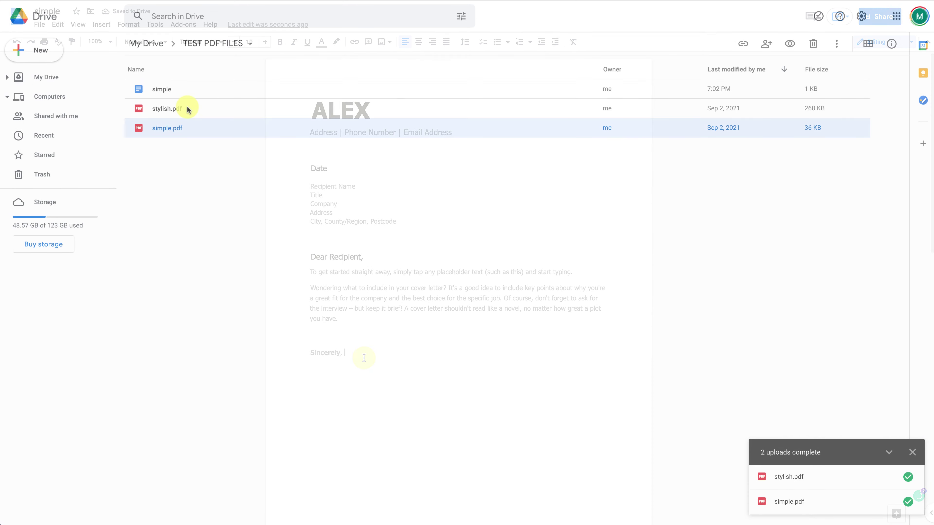
Show the Open with app options for stylish.pdf in the Drive folder.
right_click(187, 110)
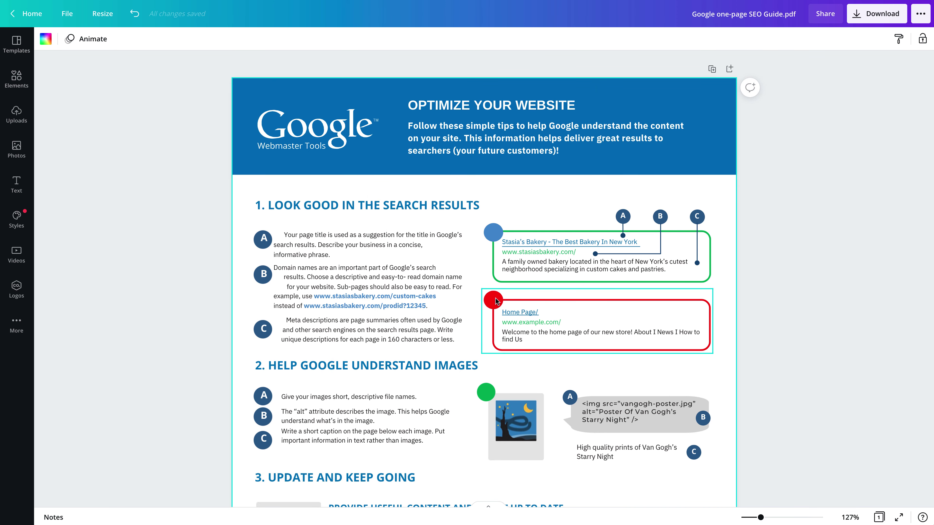
Recolour the red circle beside the Home Page example green from Document Colors.
left_click(495, 298)
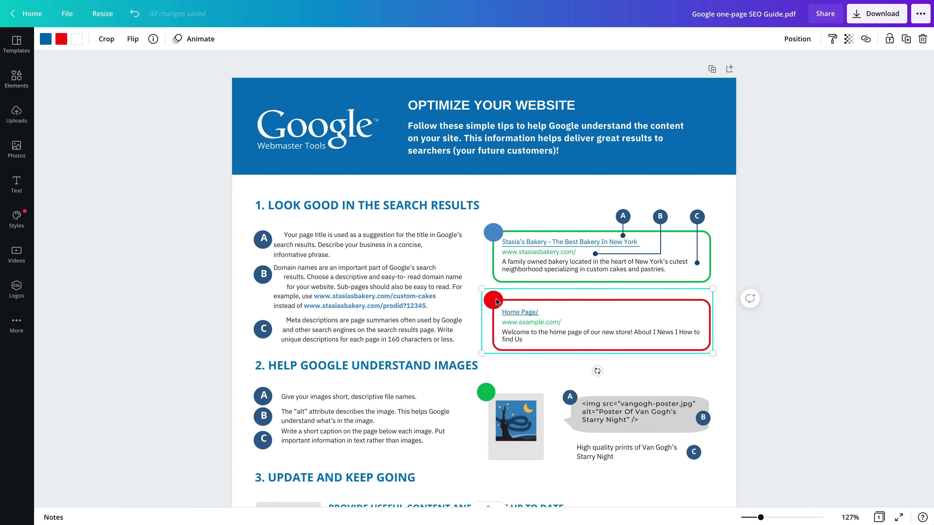
left_click(61, 38)
left_click(160, 90)
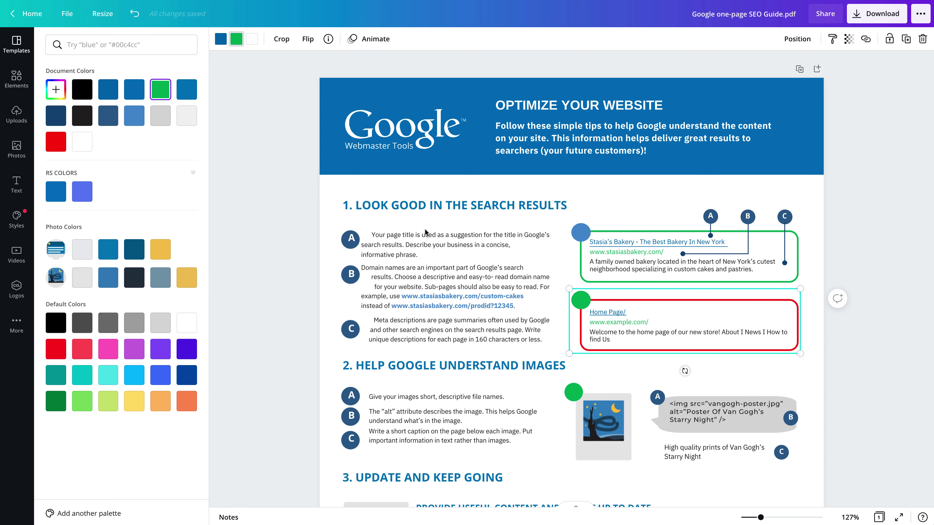
left_click(464, 208)
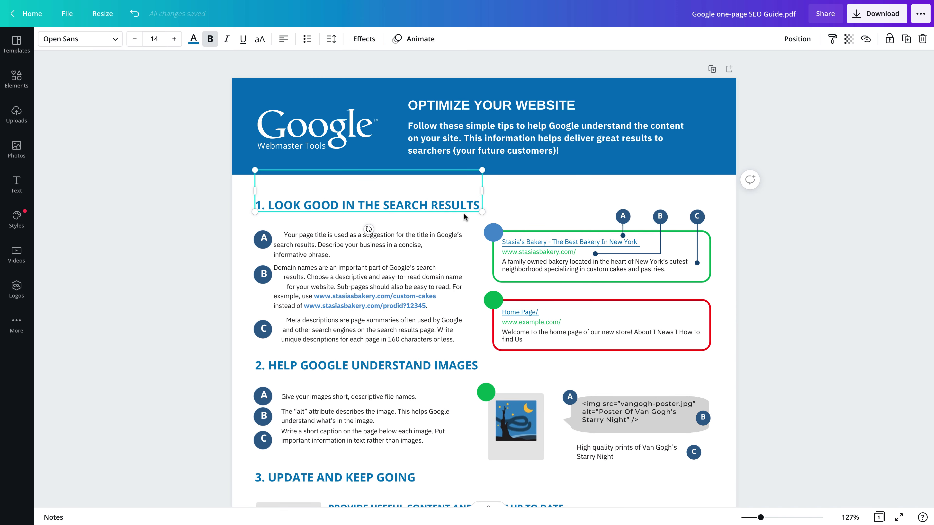